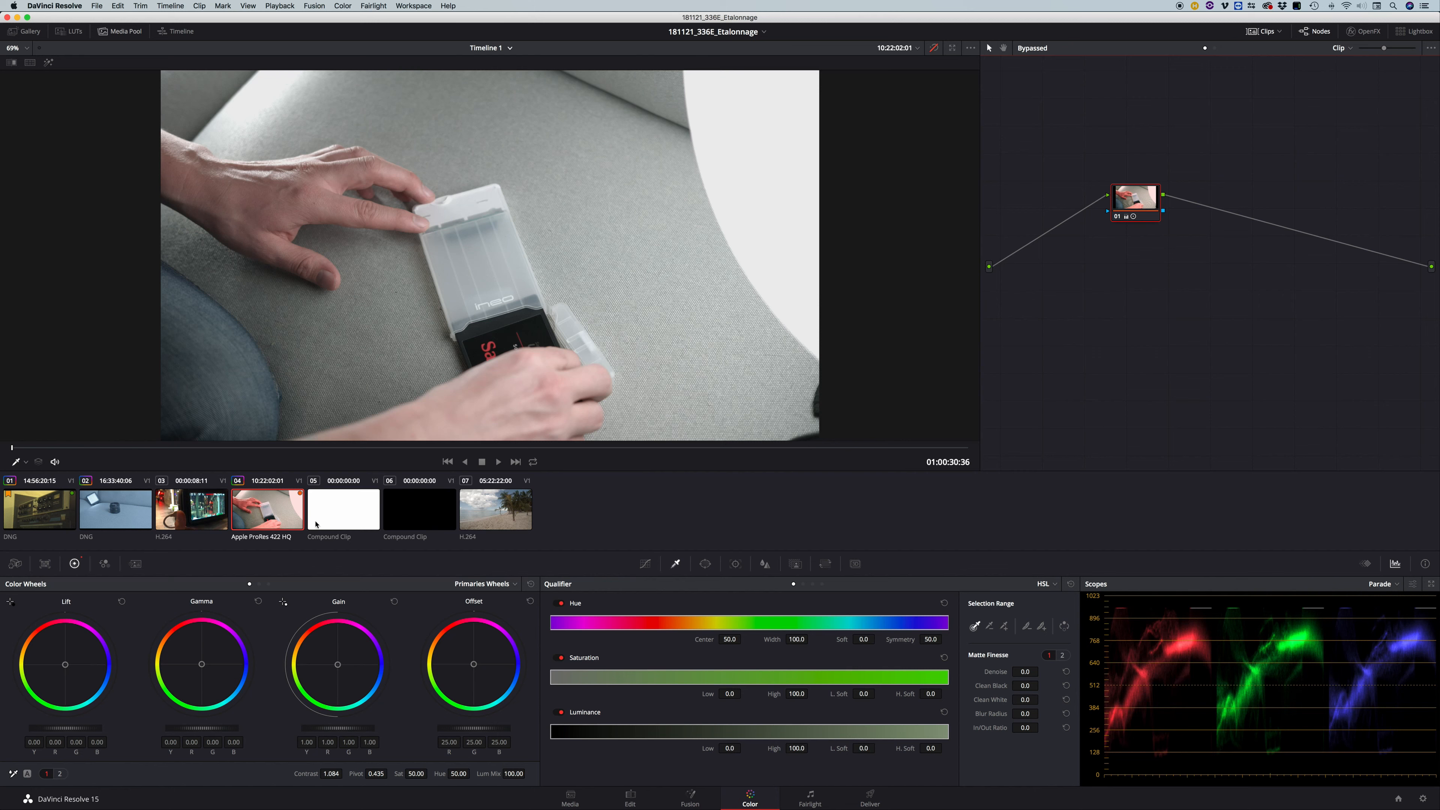
- Open clip 04, turn off the grade bypass, and reset all its grades and nodes
{"action": "left_click", "coordinate": [175, 511]}
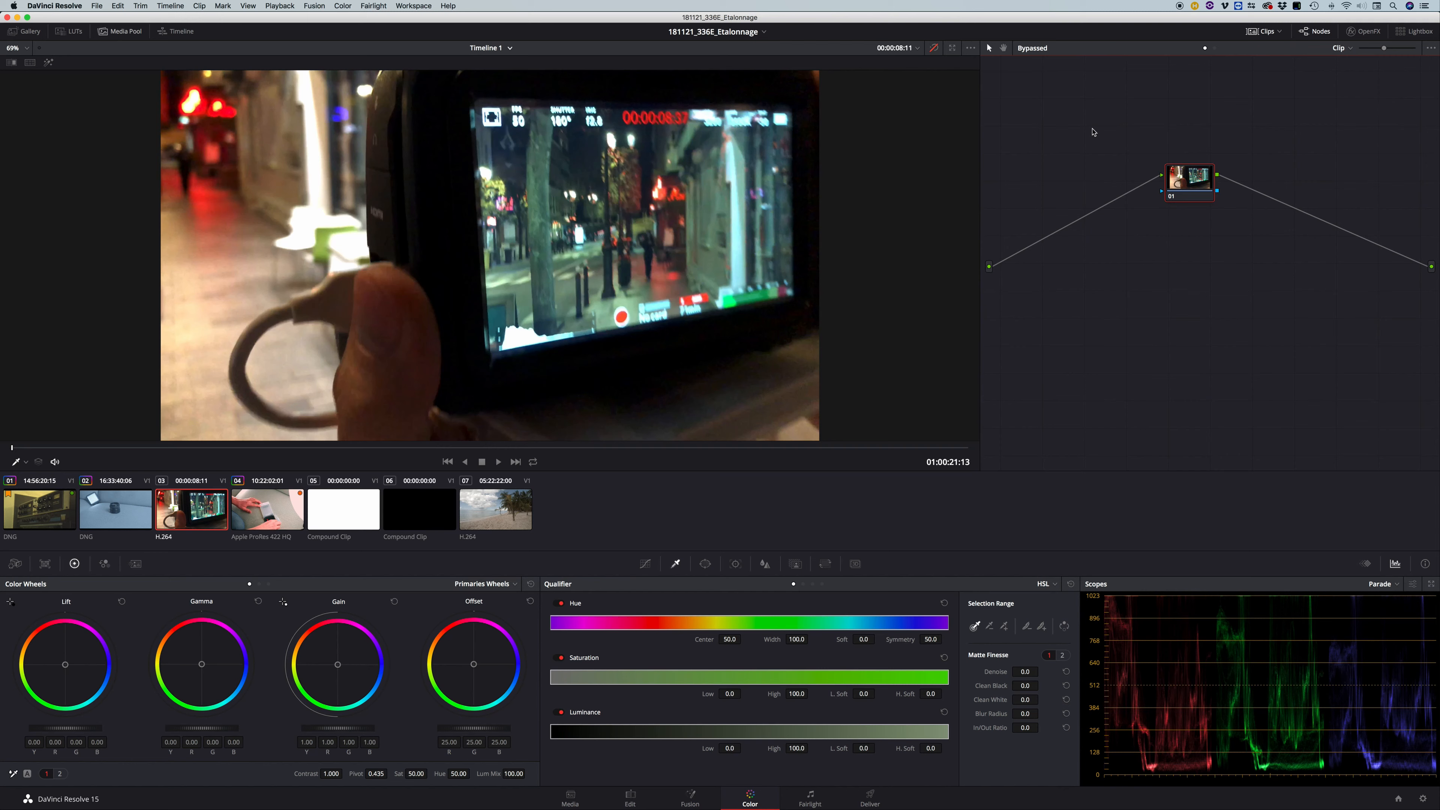
{"action": "scroll", "coordinate": [844, 255], "scroll_direction": "down", "scroll_amount": 1}
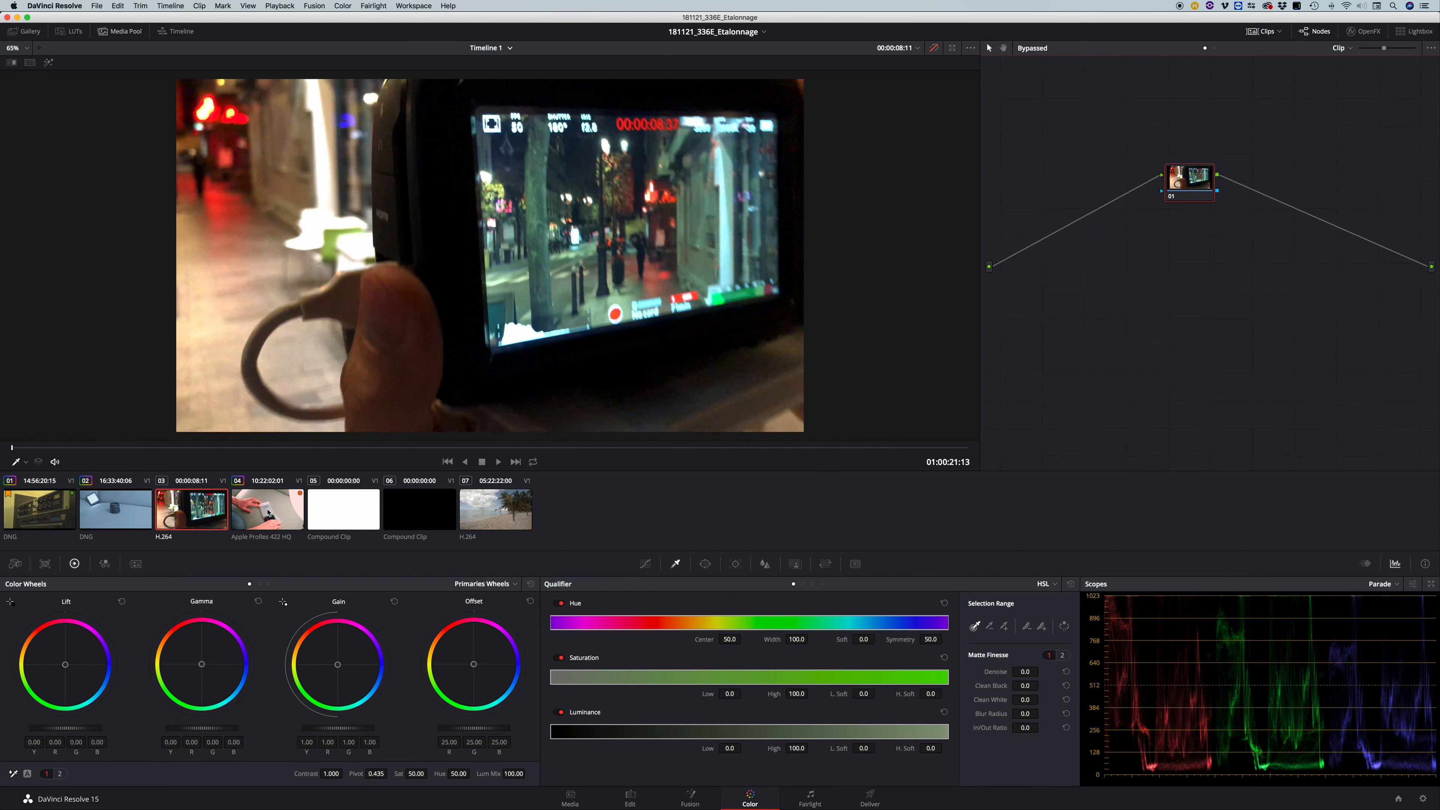
{"action": "left_click", "coordinate": [268, 512]}
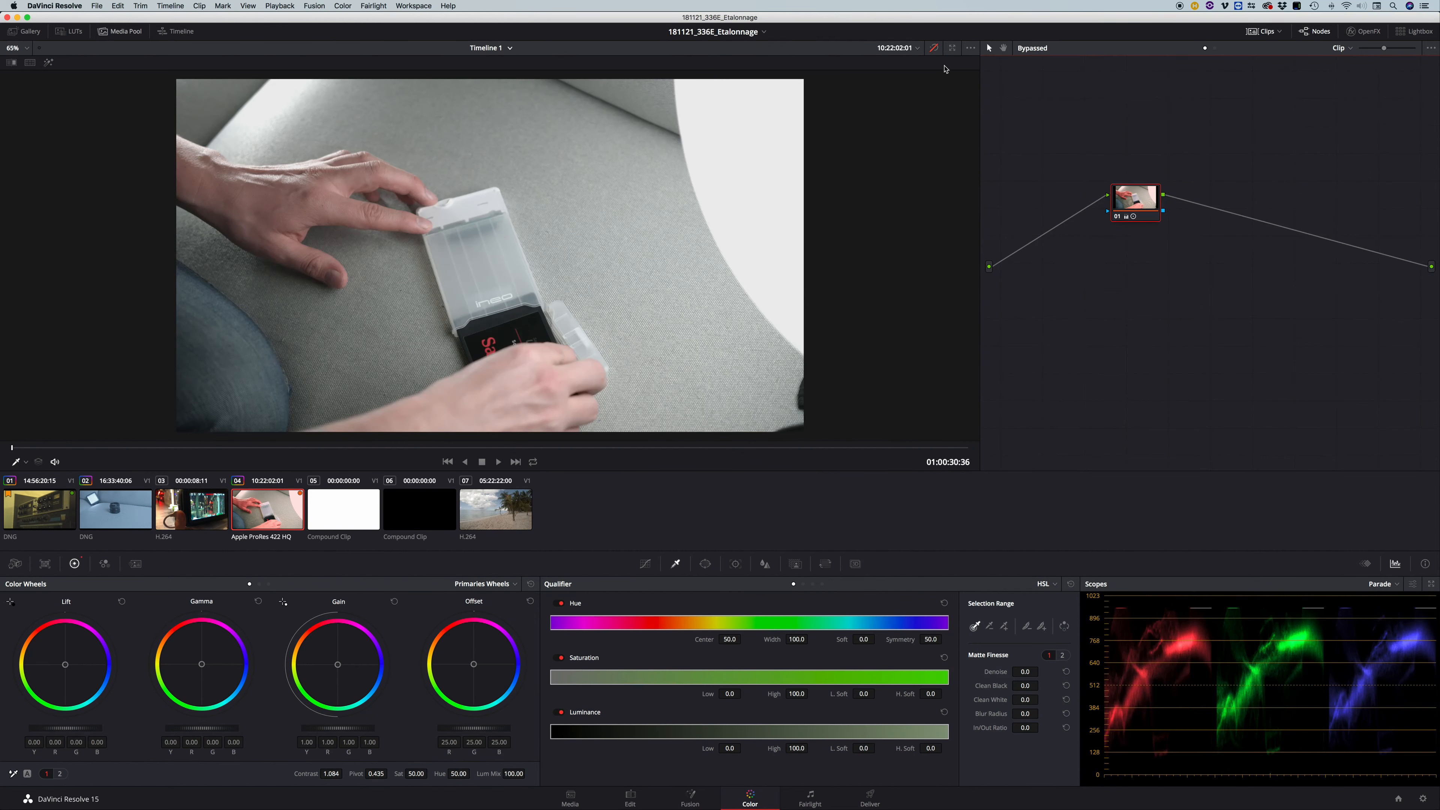
{"action": "key", "text": "shift+d"}
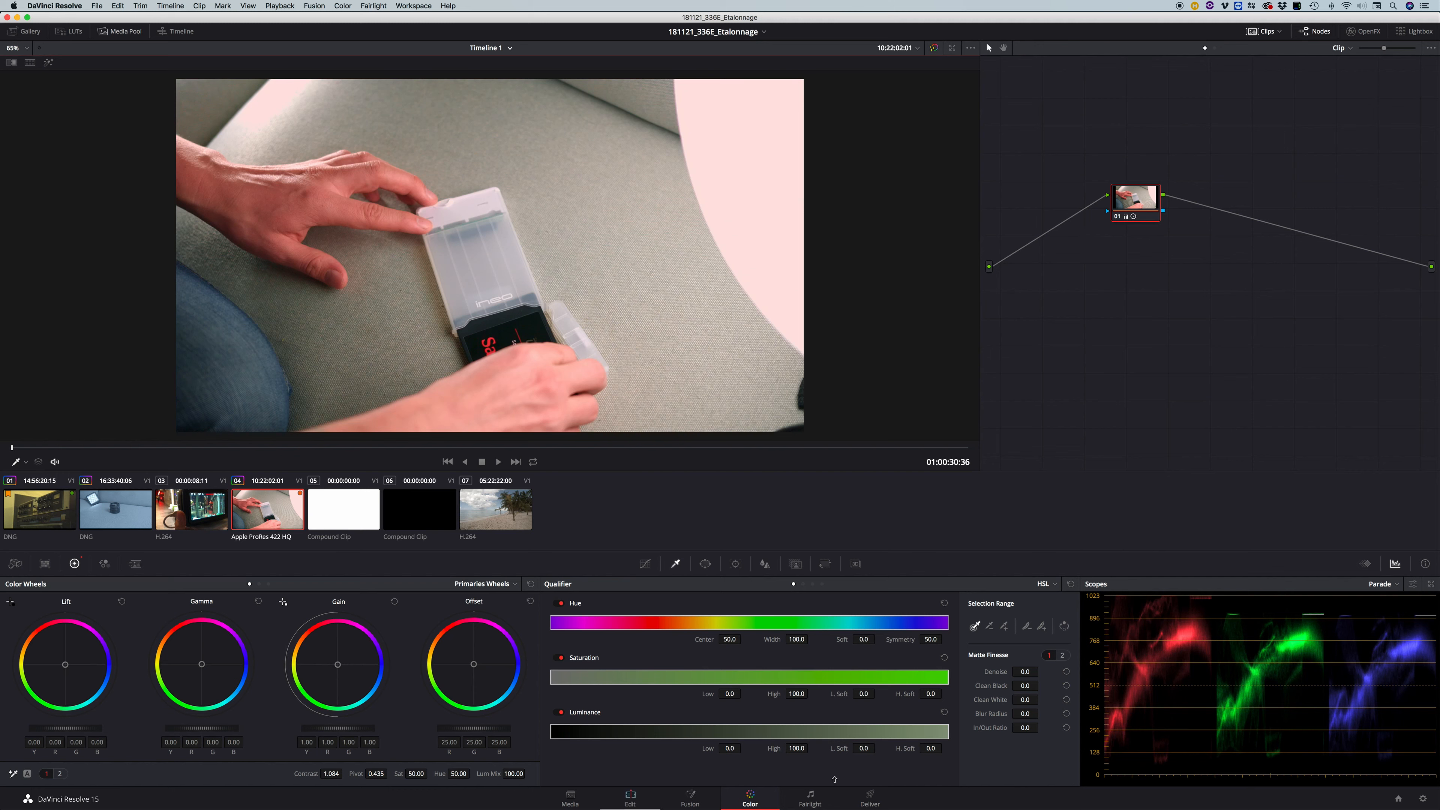
{"action": "right_click", "coordinate": [1117, 116]}
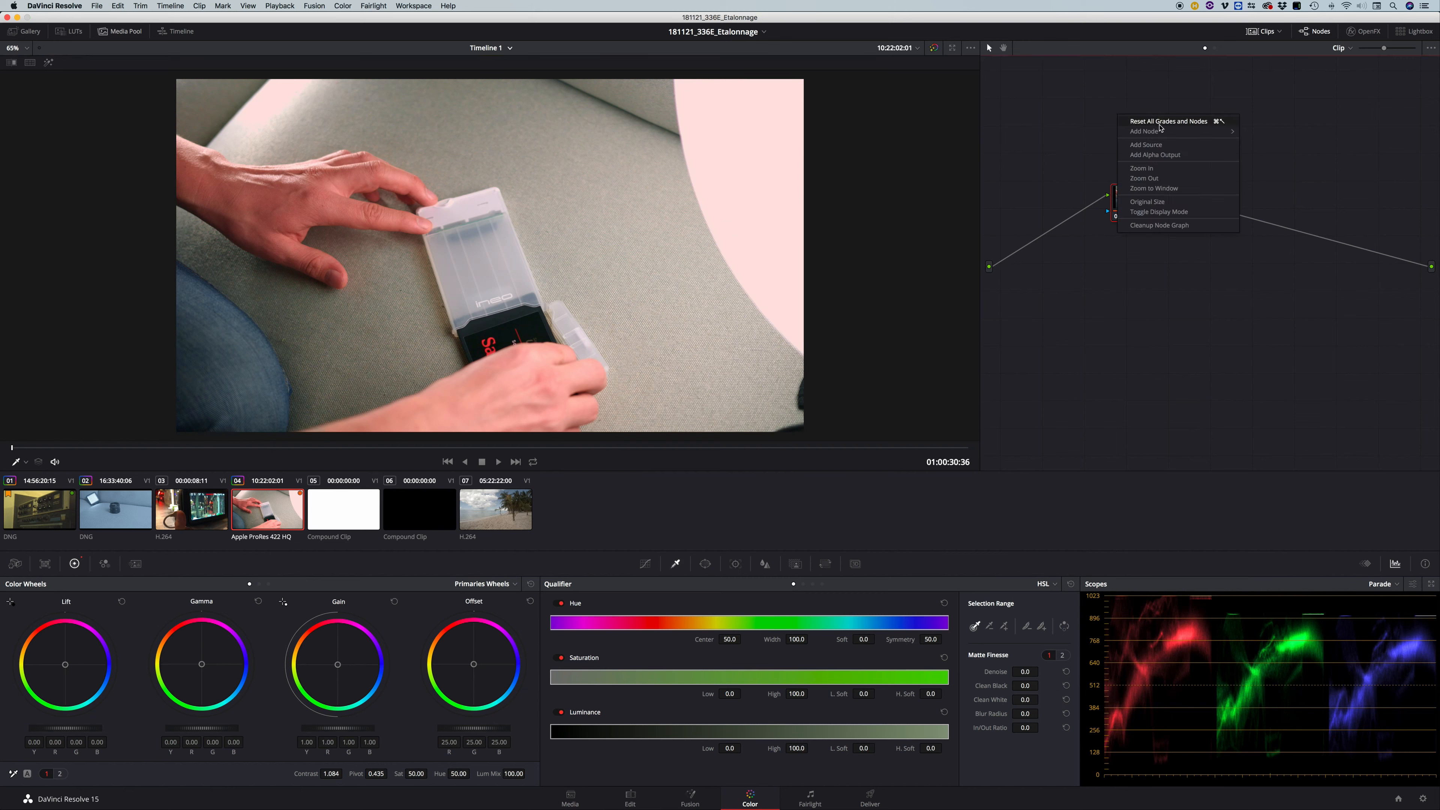
{"action": "left_click", "coordinate": [1209, 122]}
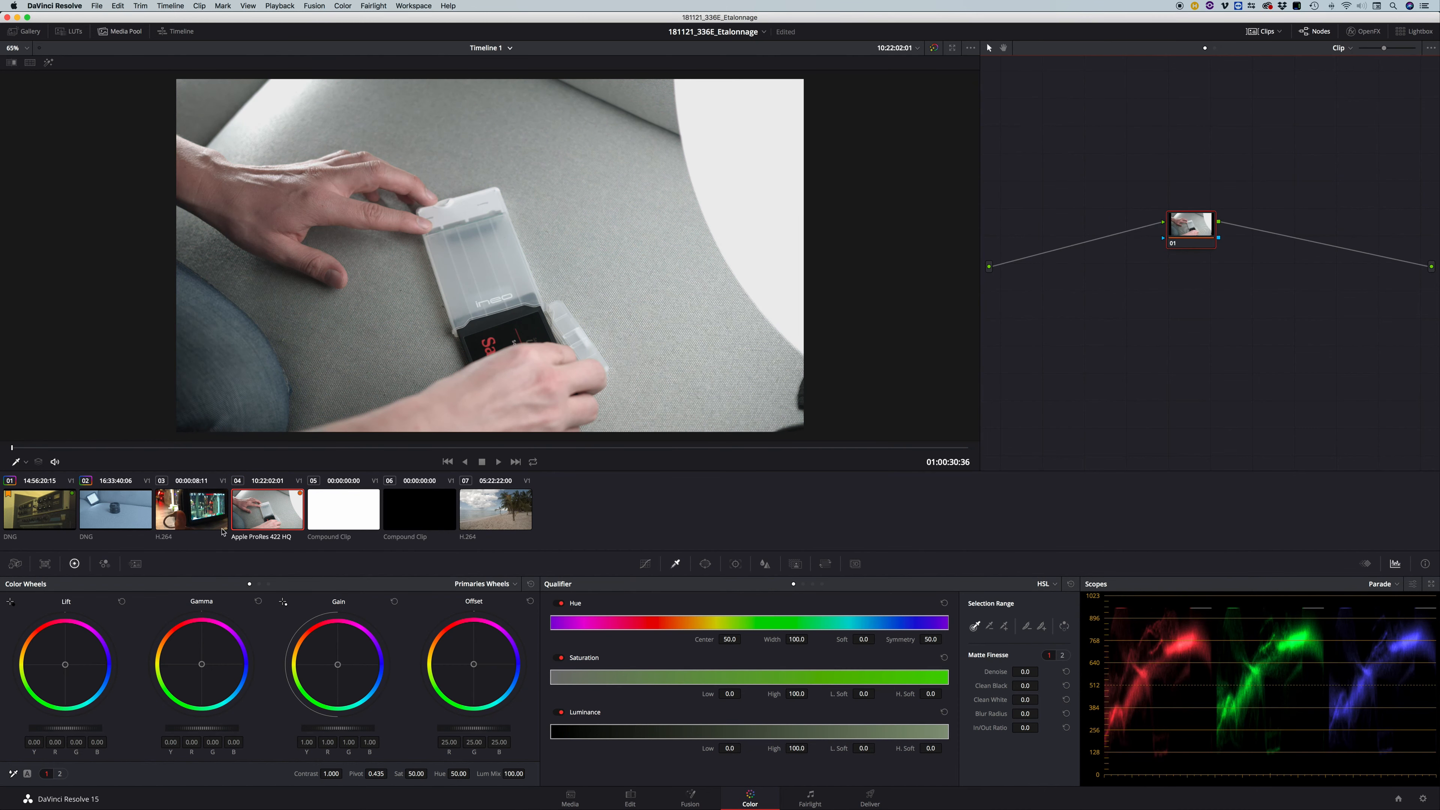
- Turn off the viewer's on-screen controls and look over both pages of primary adjustments
{"action": "left_click", "coordinate": [26, 466]}
{"action": "left_click", "coordinate": [34, 484]}
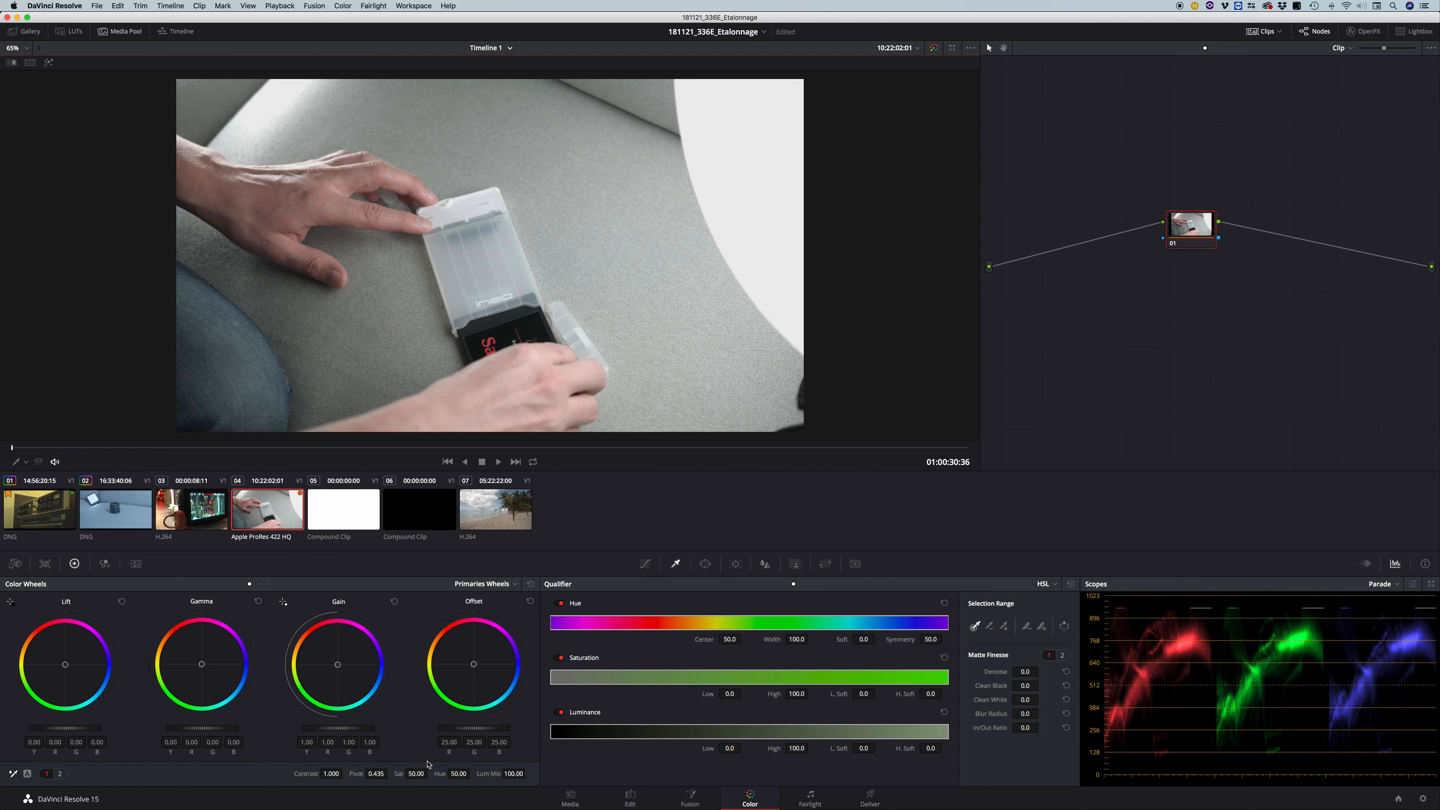
{"action": "left_click", "coordinate": [60, 774]}
{"action": "left_click", "coordinate": [47, 776]}
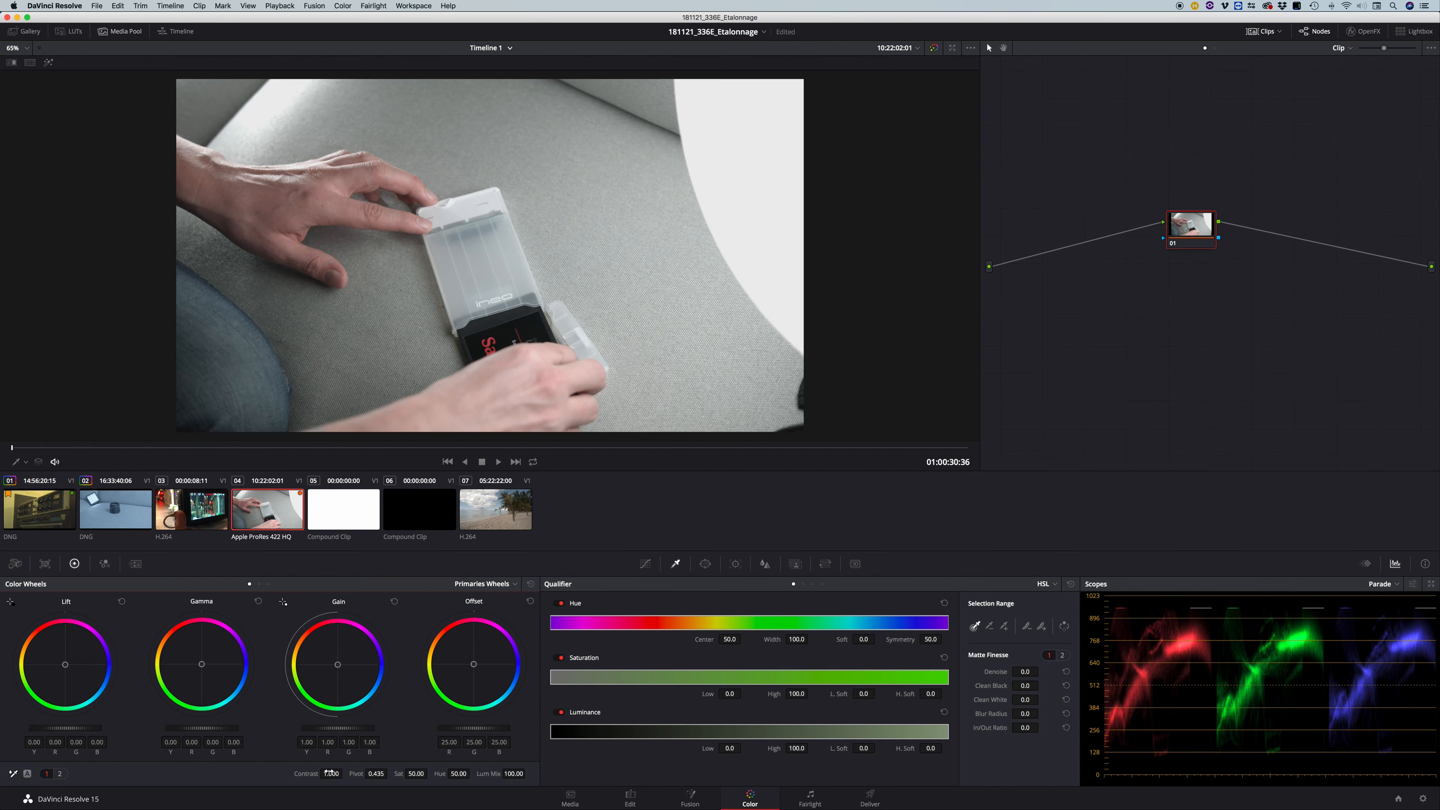
- Try lowering the clip's contrast to 0.466, and reset the primary adjustments
{"action": "left_click_drag", "start_coordinate": [331, 773], "coordinate": [337, 774]}
{"action": "left_click_drag", "start_coordinate": [337, 773], "coordinate": [300, 774]}
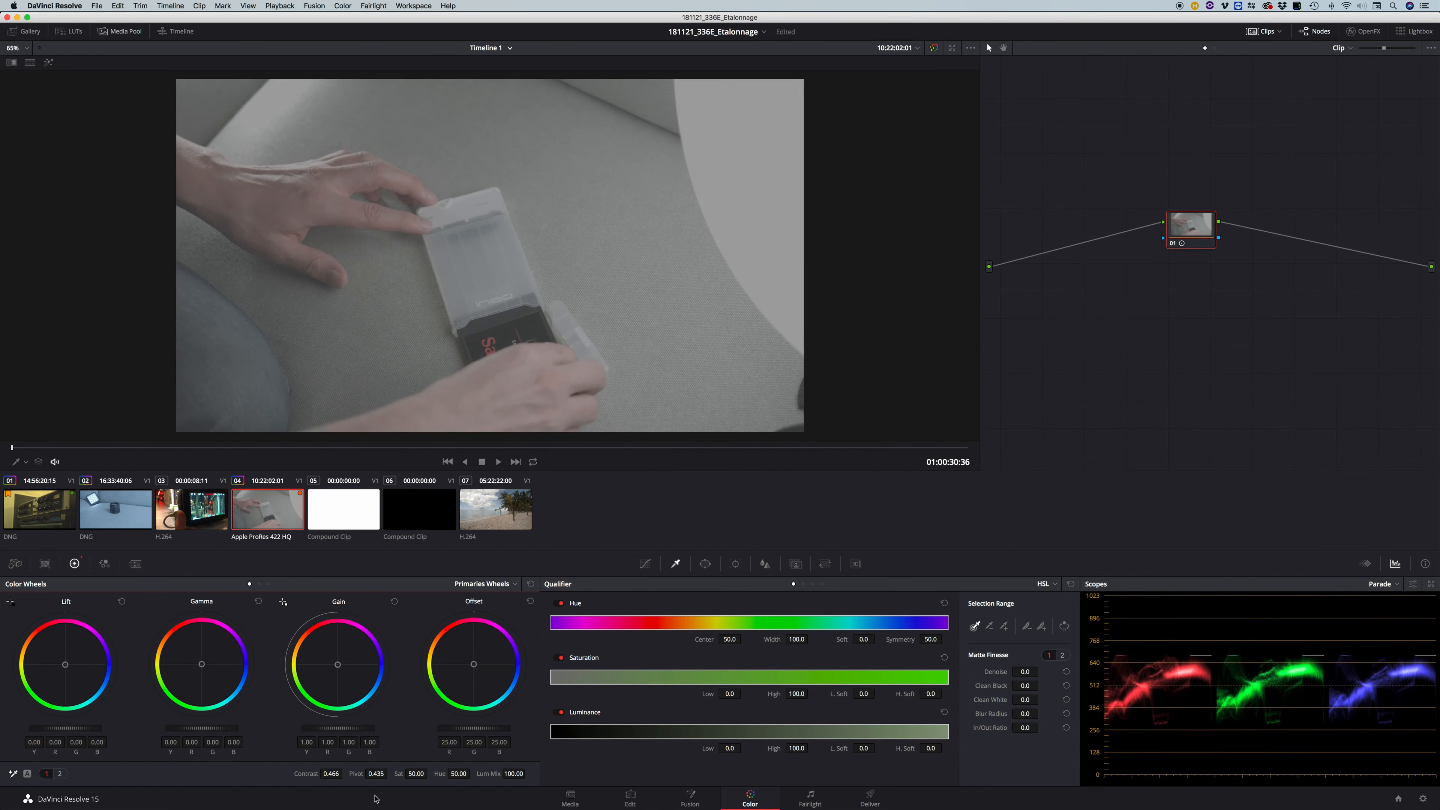
{"action": "left_click", "coordinate": [530, 586]}
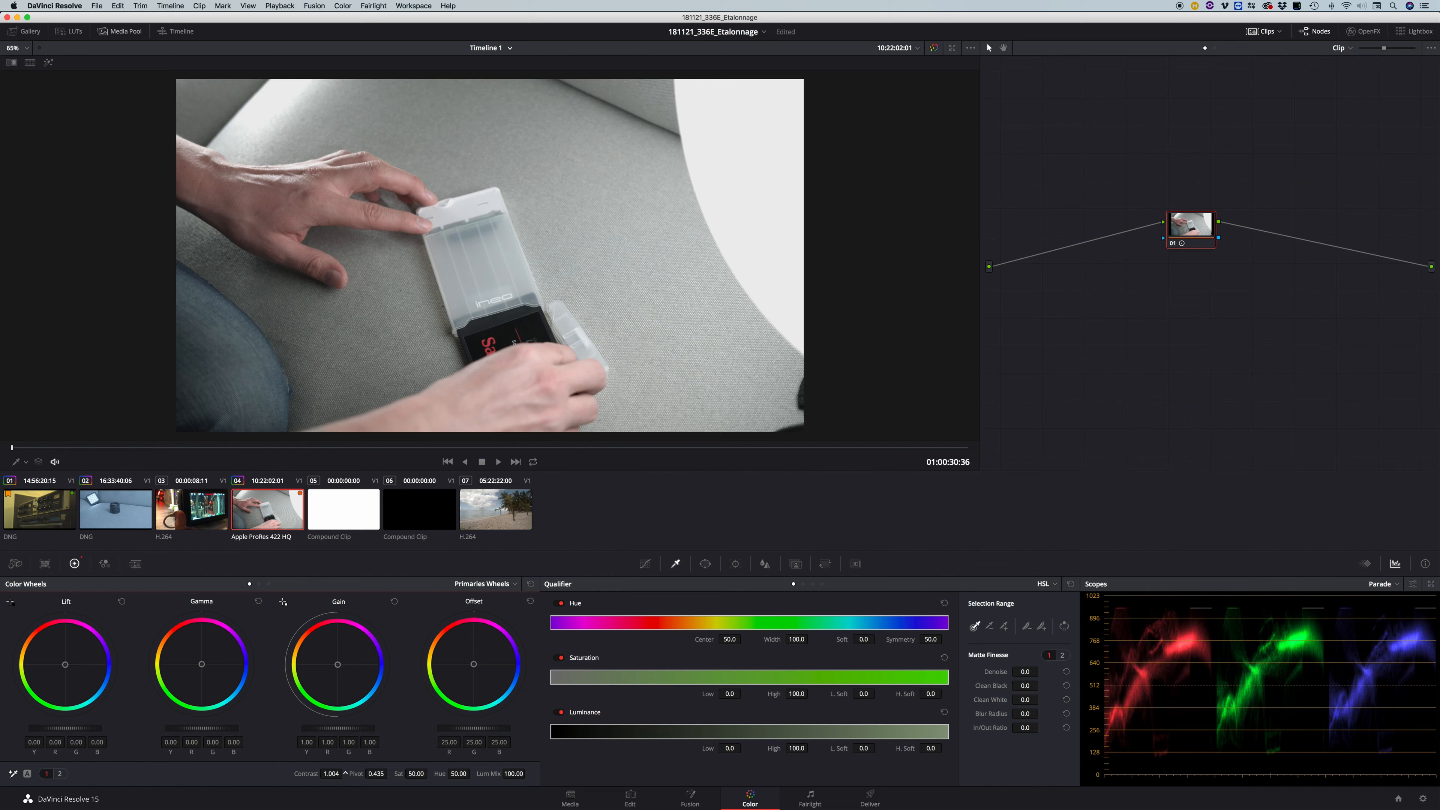
- Raise the clip's contrast to 1.172 and its saturation to 64.20
{"action": "left_click_drag", "start_coordinate": [345, 773], "coordinate": [346, 773]}
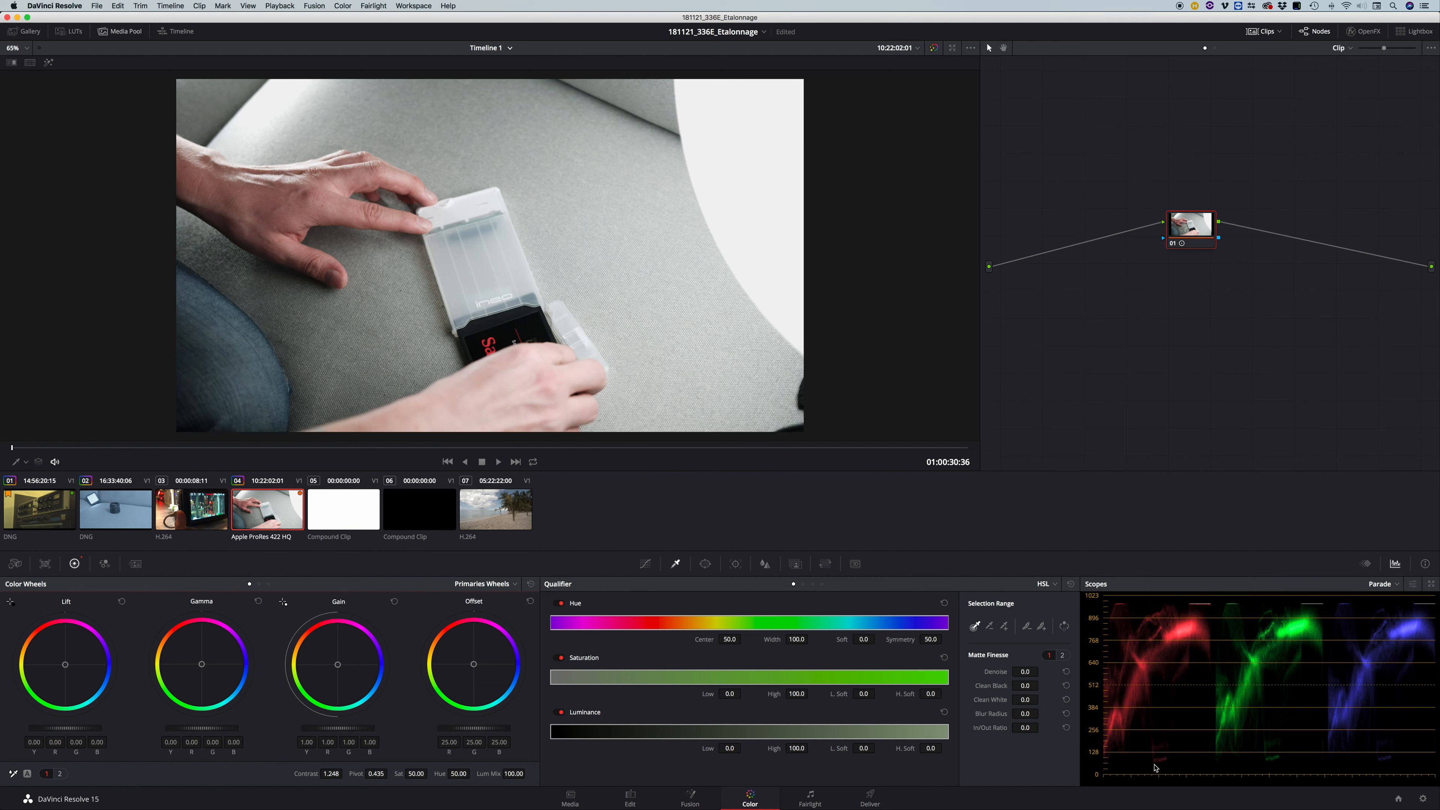
{"action": "key", "text": "super+z"}
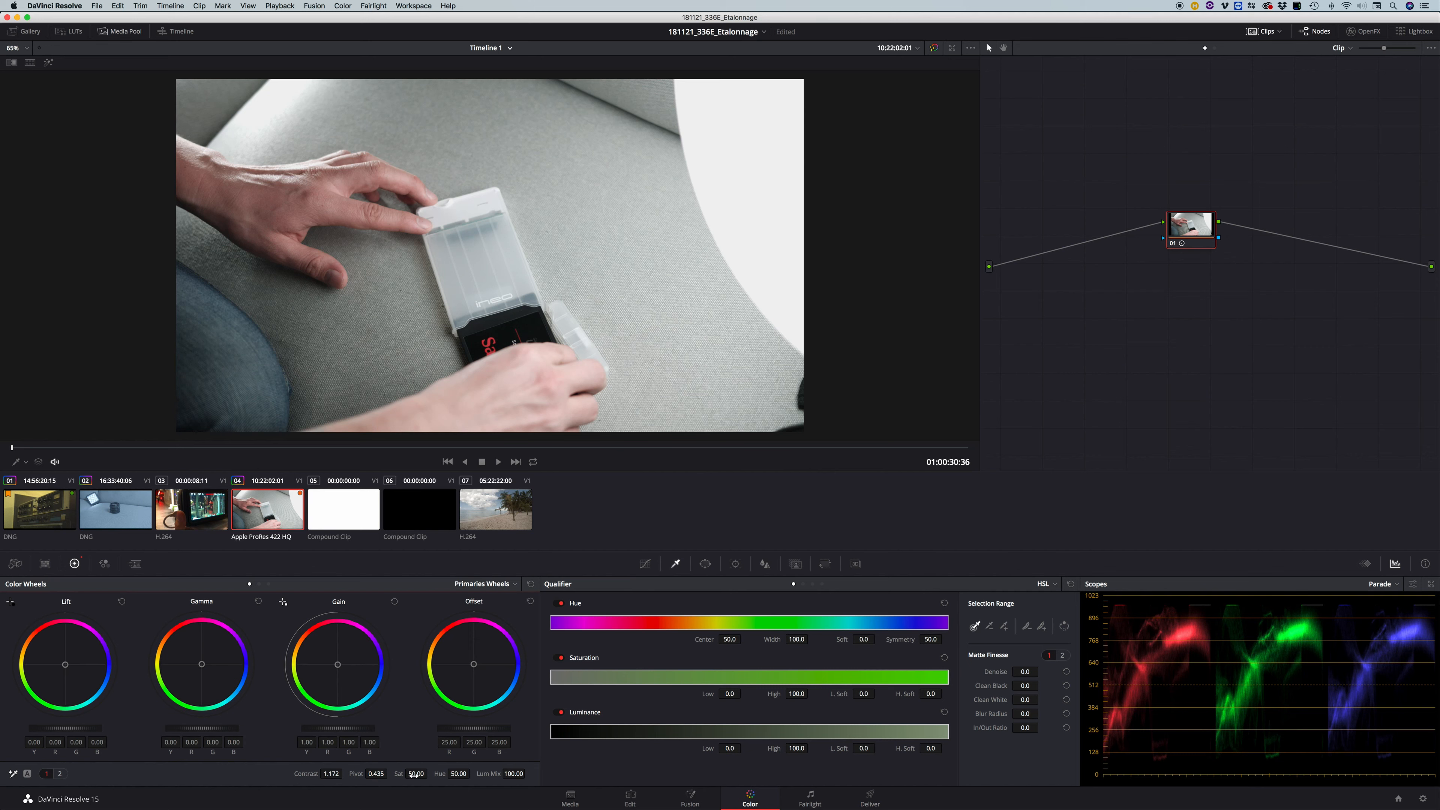
{"action": "left_click_drag", "start_coordinate": [426, 773], "coordinate": [430, 773]}
- Try the saturation at 100 with the image fitted to the viewer, and settle it at 71.20
{"action": "left_click", "coordinate": [26, 48]}
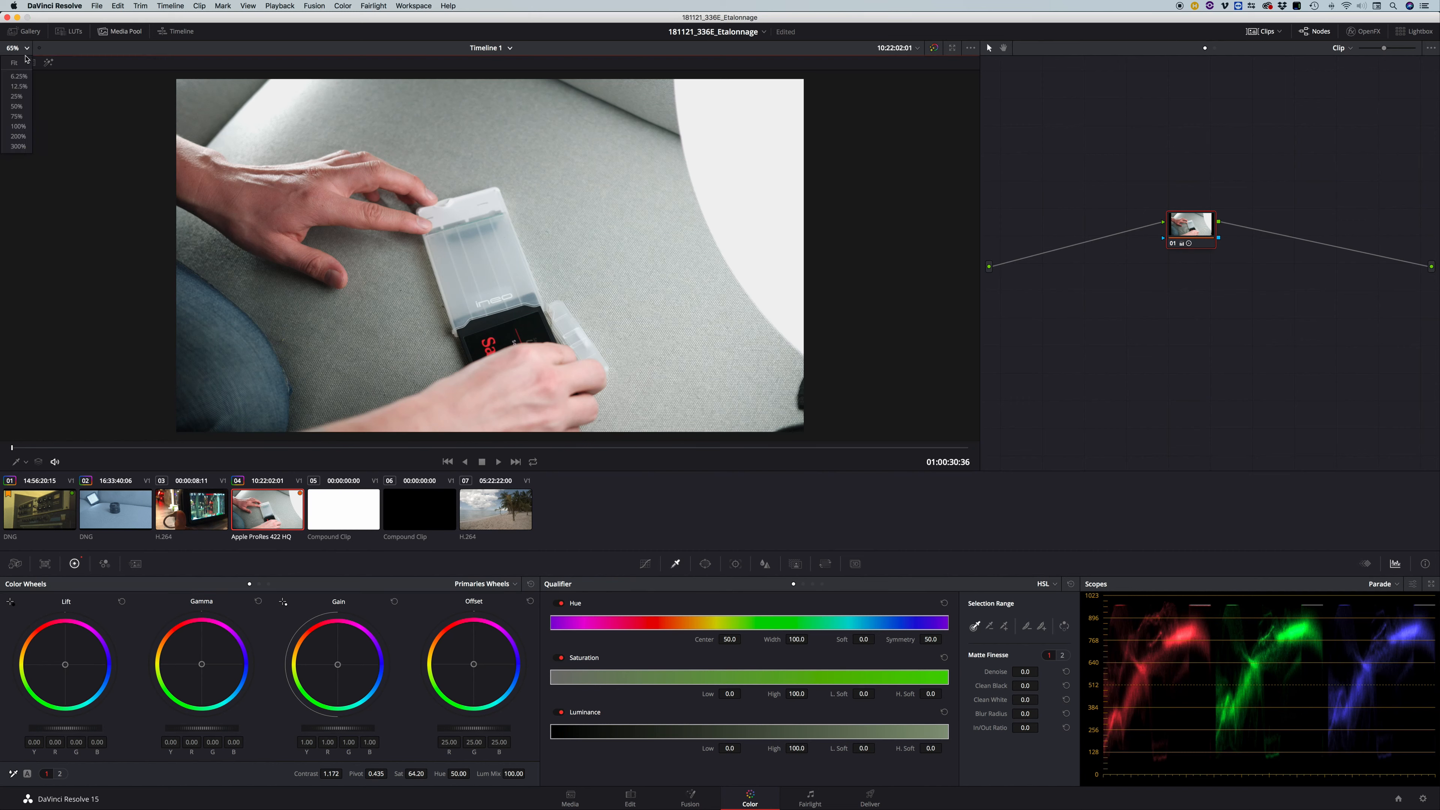
{"action": "left_click", "coordinate": [25, 66]}
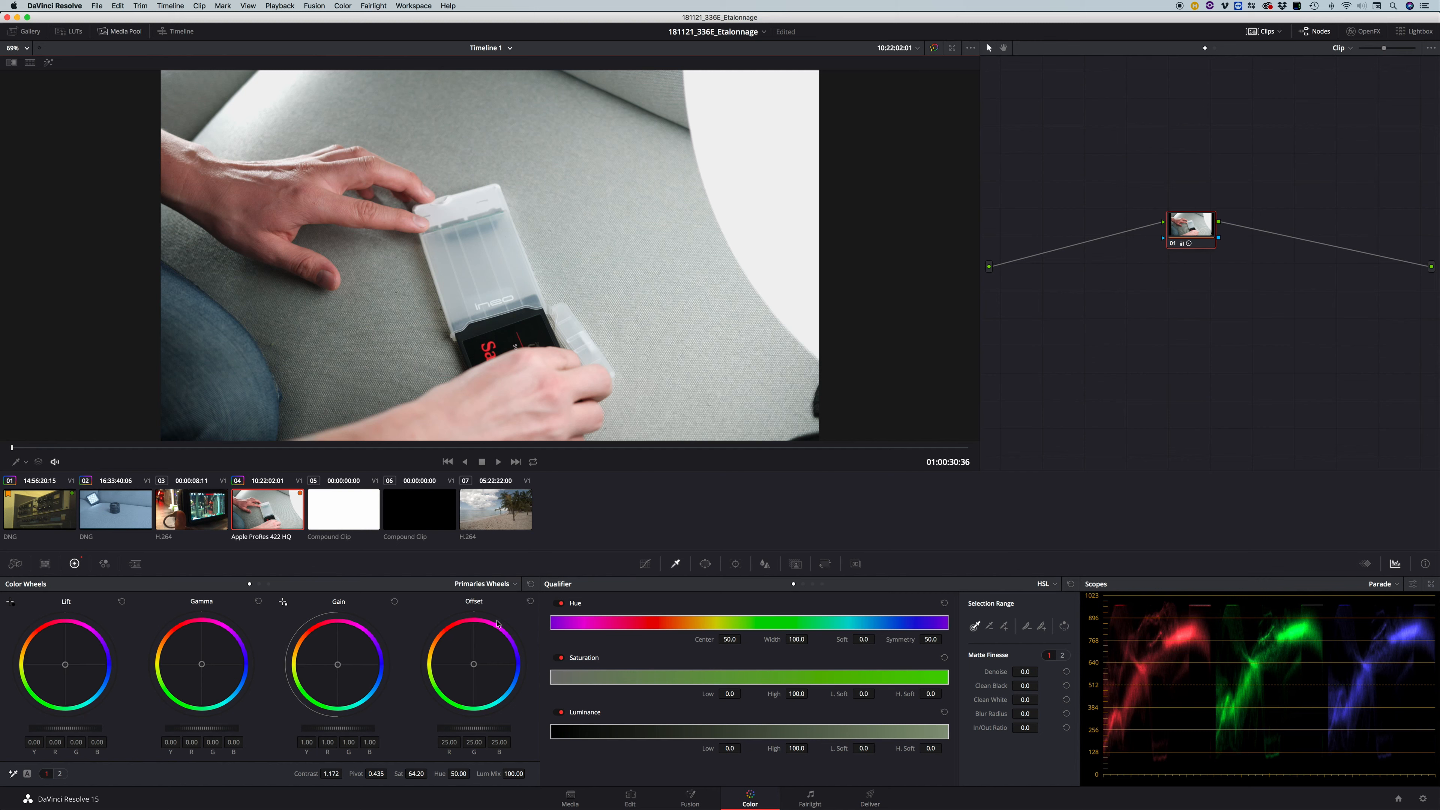
{"action": "left_click_drag", "start_coordinate": [417, 774], "coordinate": [430, 773]}
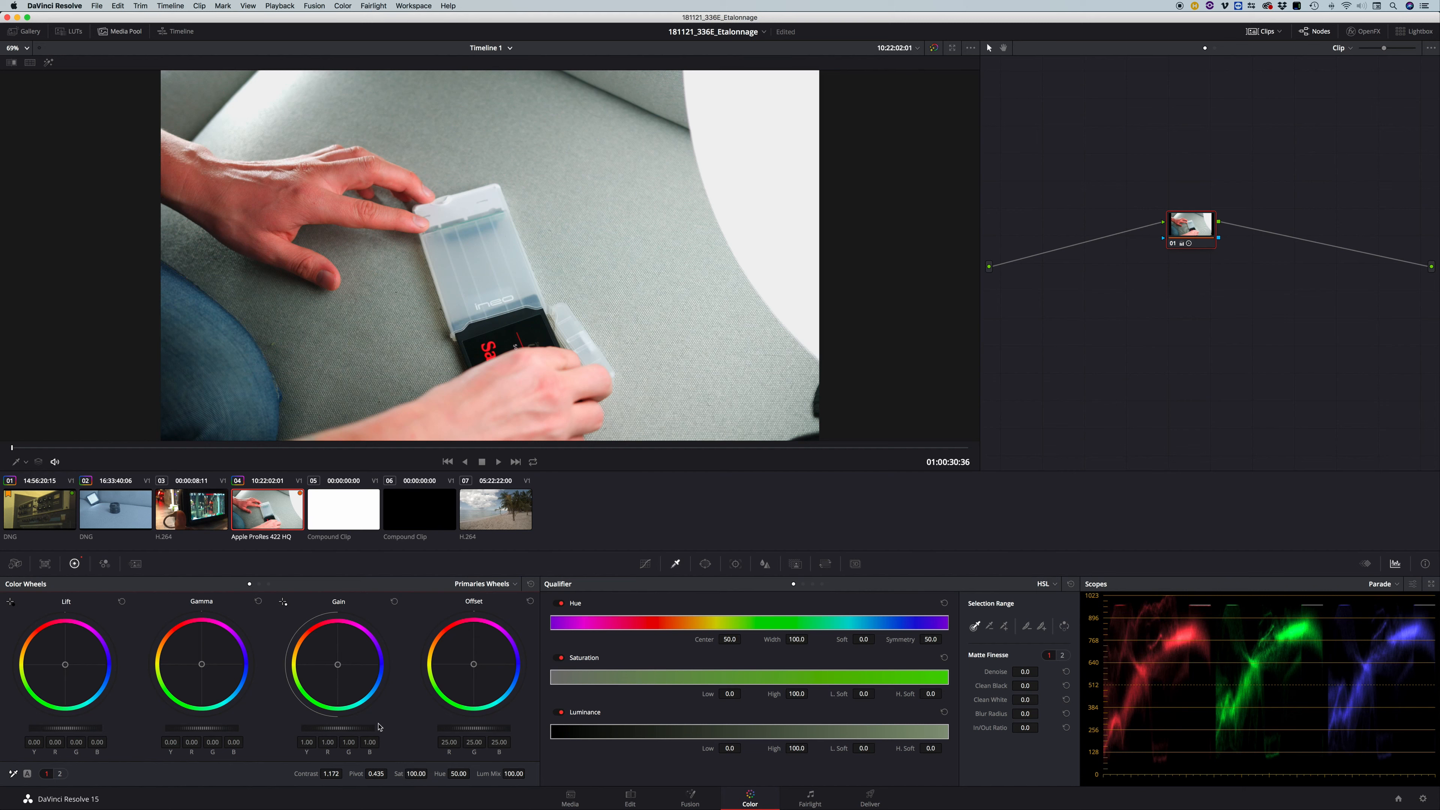
{"action": "left_click", "coordinate": [420, 775]}
{"action": "type", "text": "73.6"}
{"action": "key", "text": "Return"}
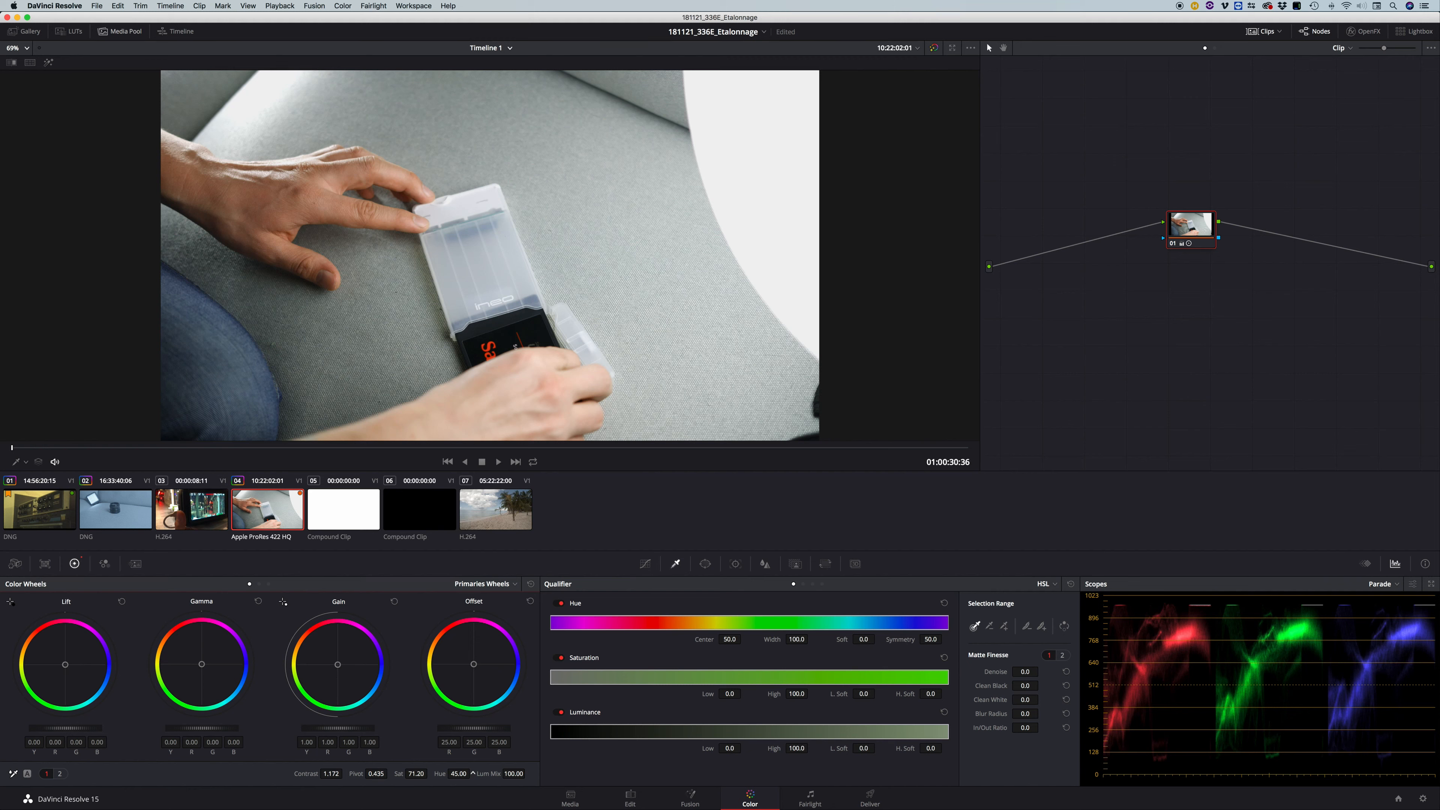
- Return the hue of node 01 to 50
{"action": "left_click", "coordinate": [457, 774]}
{"action": "type", "text": "50"}
{"action": "key", "text": "Return"}
- Add a serial node after node 01 and set the new node's hue to 45.40
{"action": "right_click", "coordinate": [1197, 228]}
{"action": "mouse_move", "coordinate": [1223, 256]}
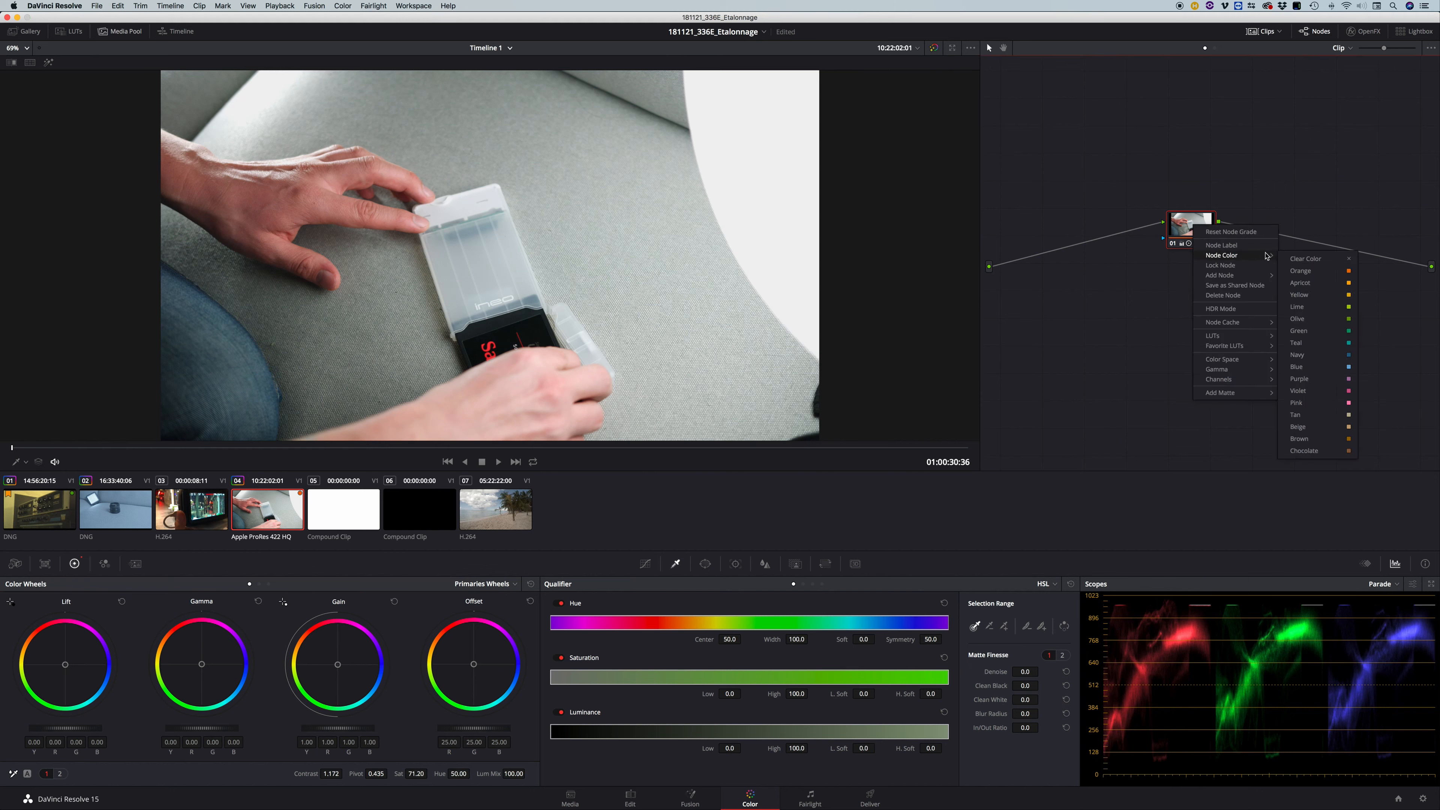
{"action": "mouse_move", "coordinate": [1254, 276]}
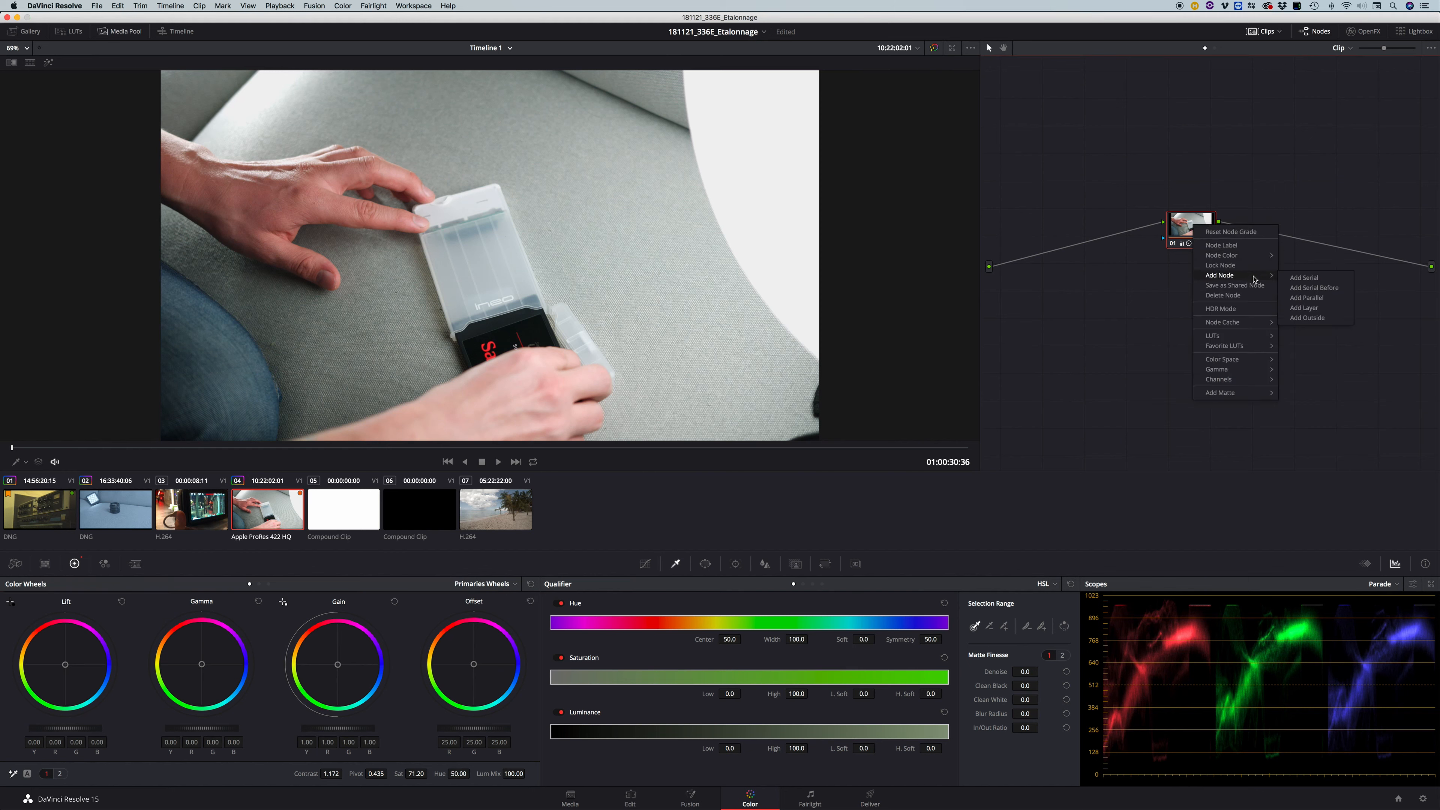
{"action": "left_click", "coordinate": [1300, 279]}
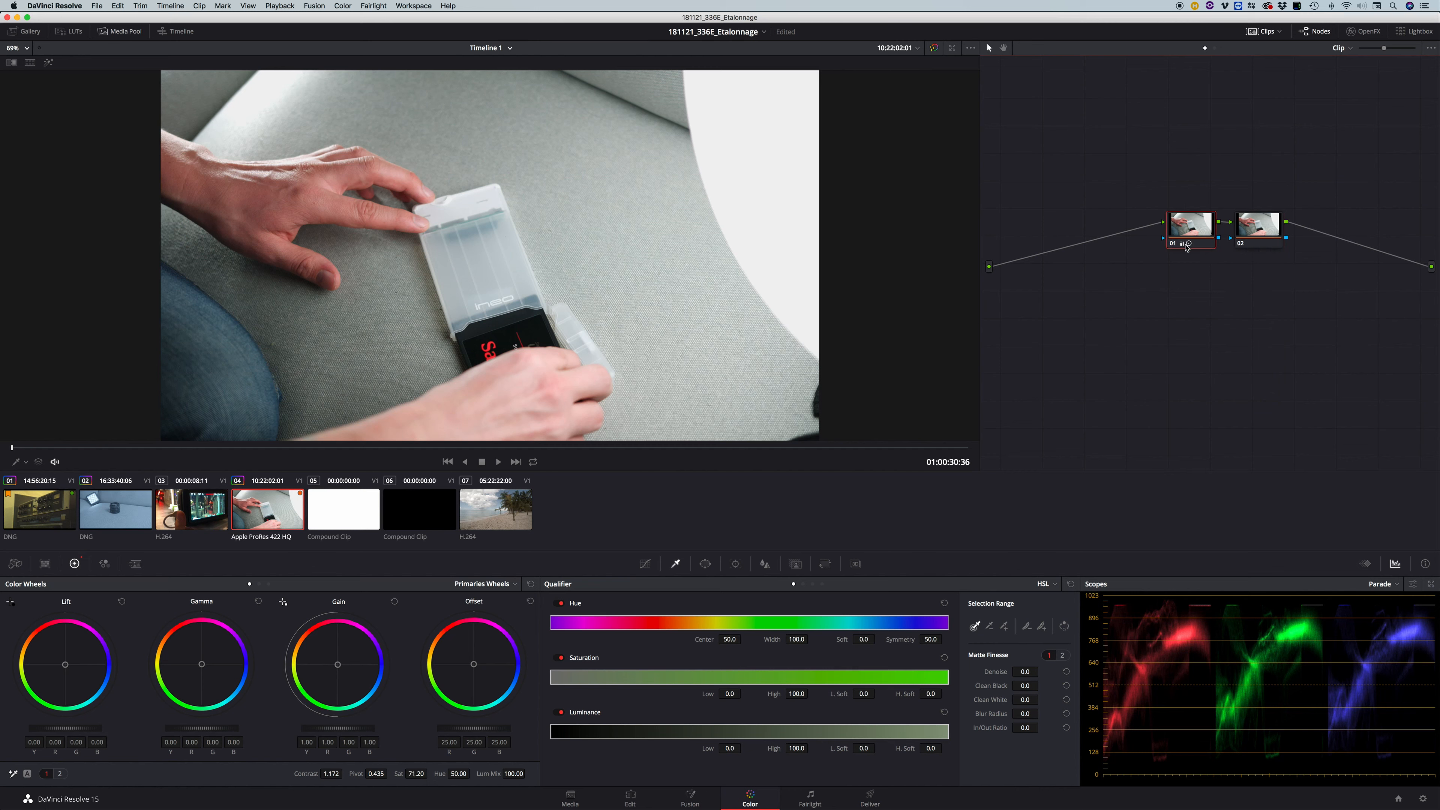
{"action": "left_click", "coordinate": [1254, 234]}
{"action": "left_click_drag", "start_coordinate": [458, 774], "coordinate": [472, 774]}
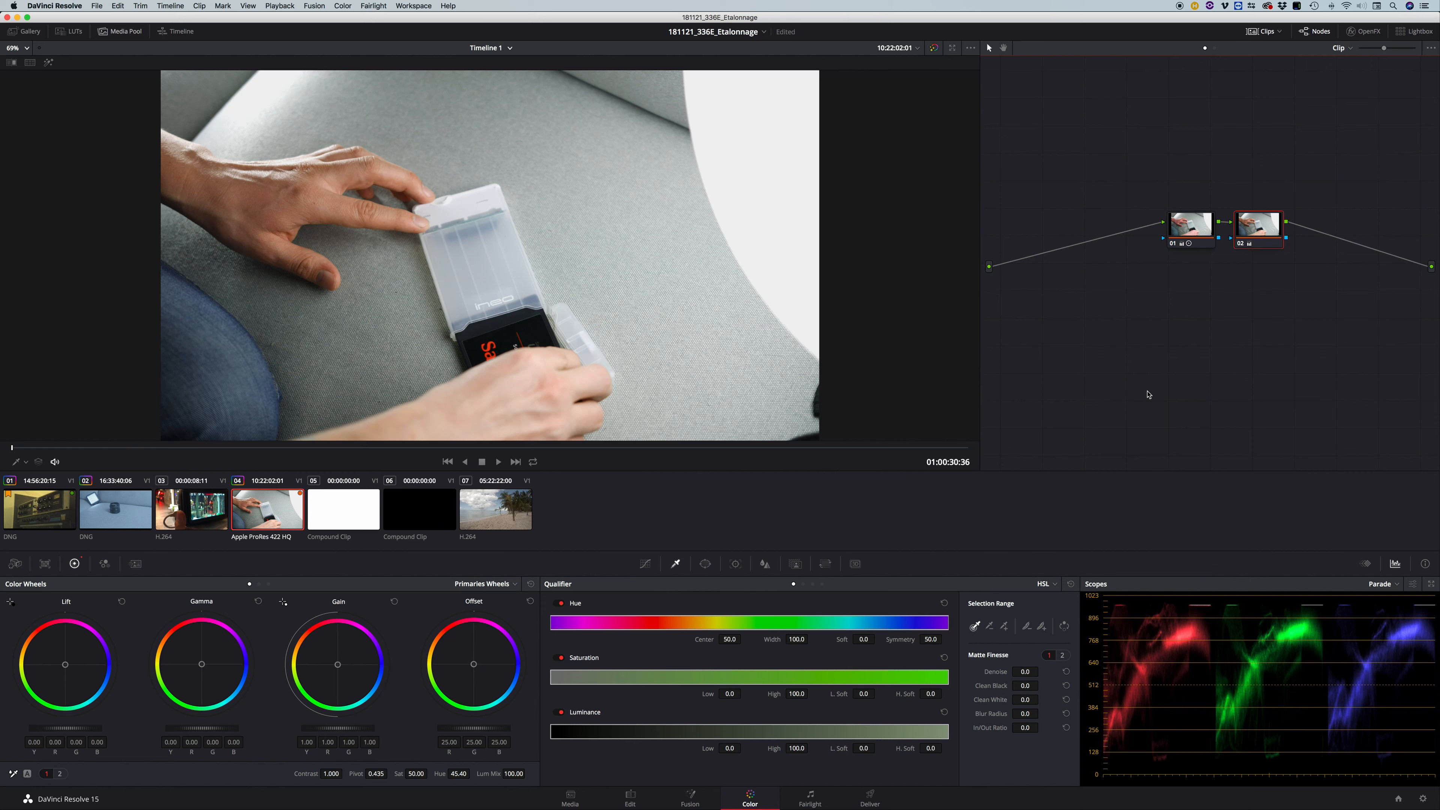
- Compare the image with node 02's hue shift disabled and enabled
{"action": "key", "text": "ctrl+d"}
{"action": "key", "text": "ctrl+d"}
{"action": "key", "text": "ctrl+d"}
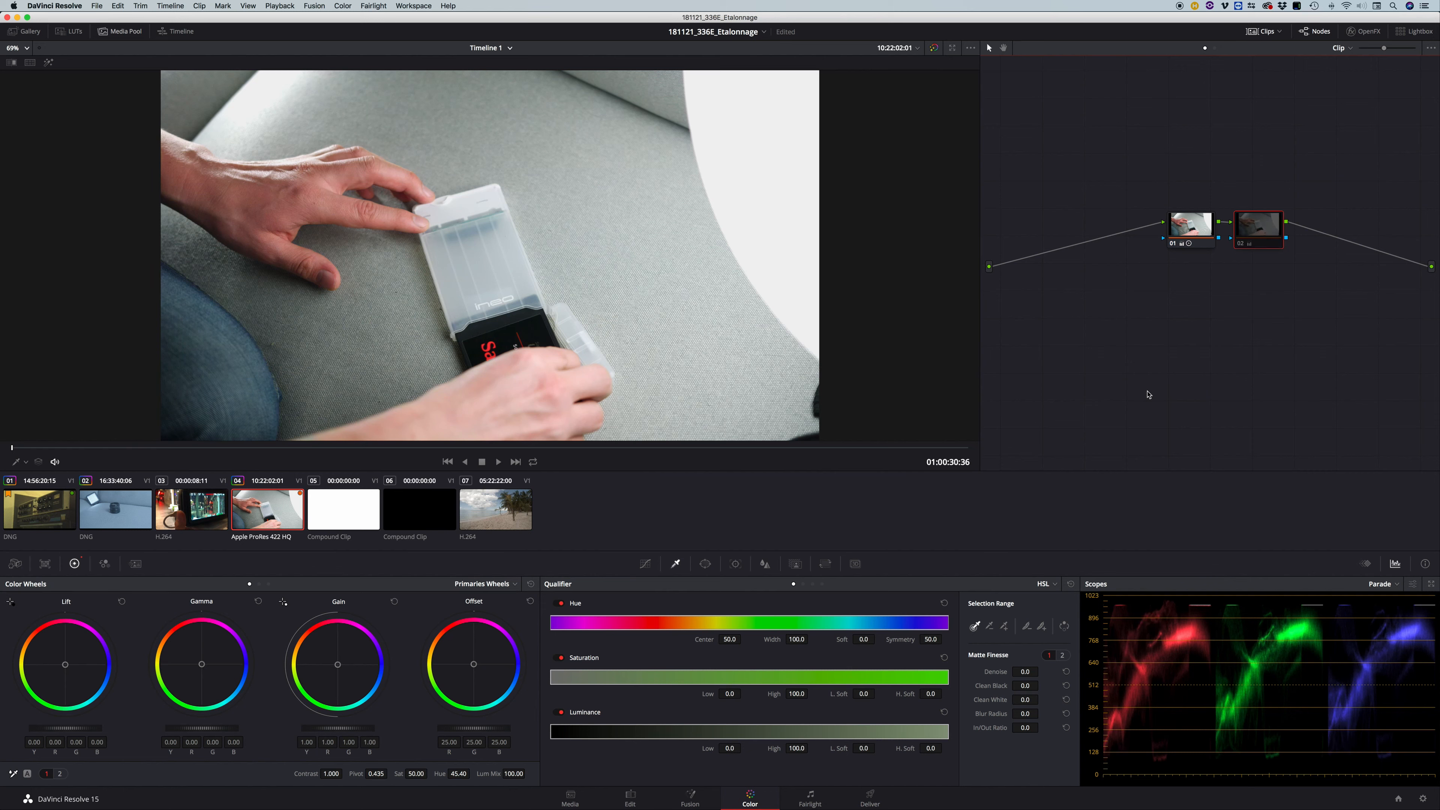
{"action": "key", "text": "ctrl+d"}
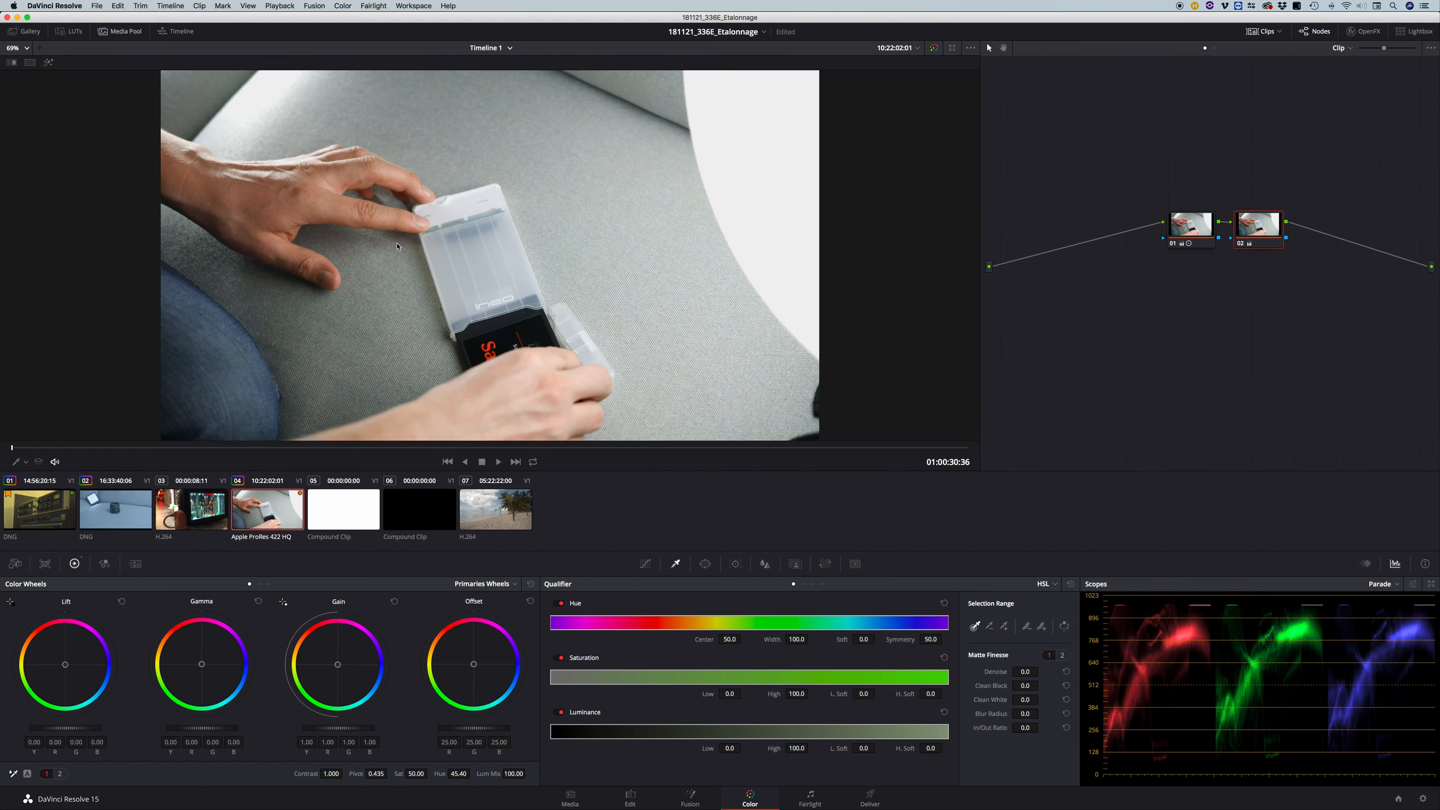
{"action": "key", "text": "ctrl+d"}
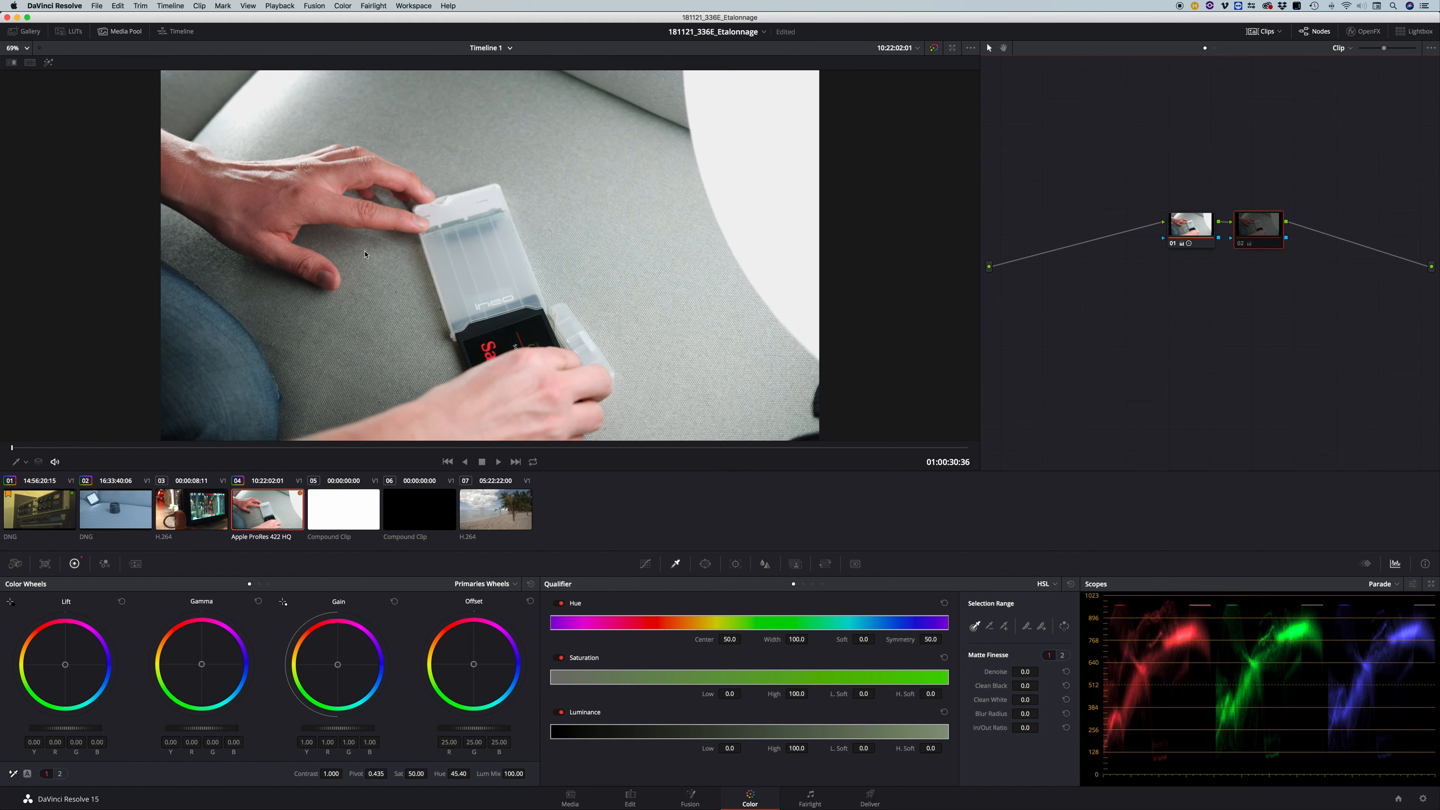
{"action": "key", "text": "ctrl+d"}
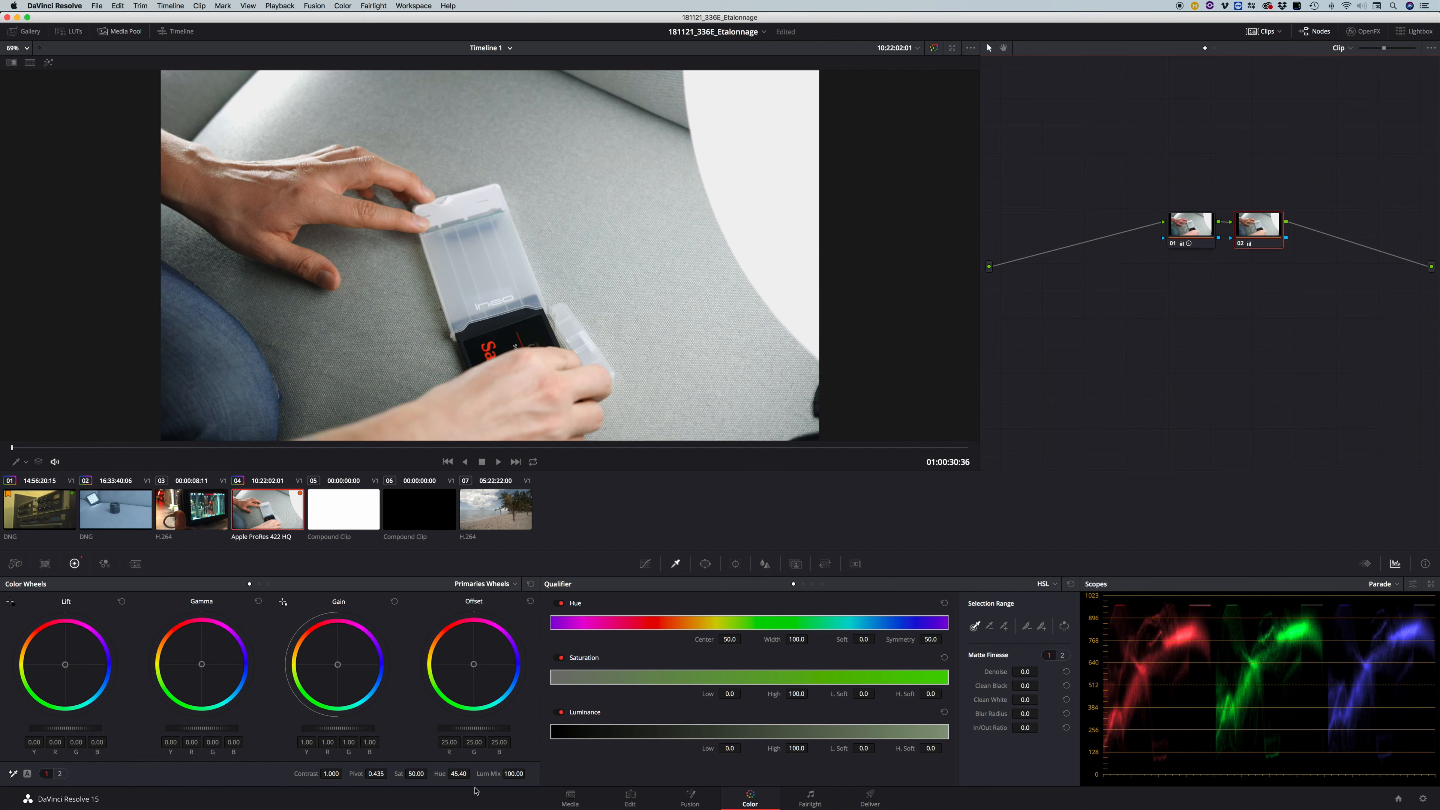
- Return the hue of node 02 to 50
{"action": "left_click", "coordinate": [458, 774]}
{"action": "type", "text": "50"}
{"action": "key", "text": "Return"}
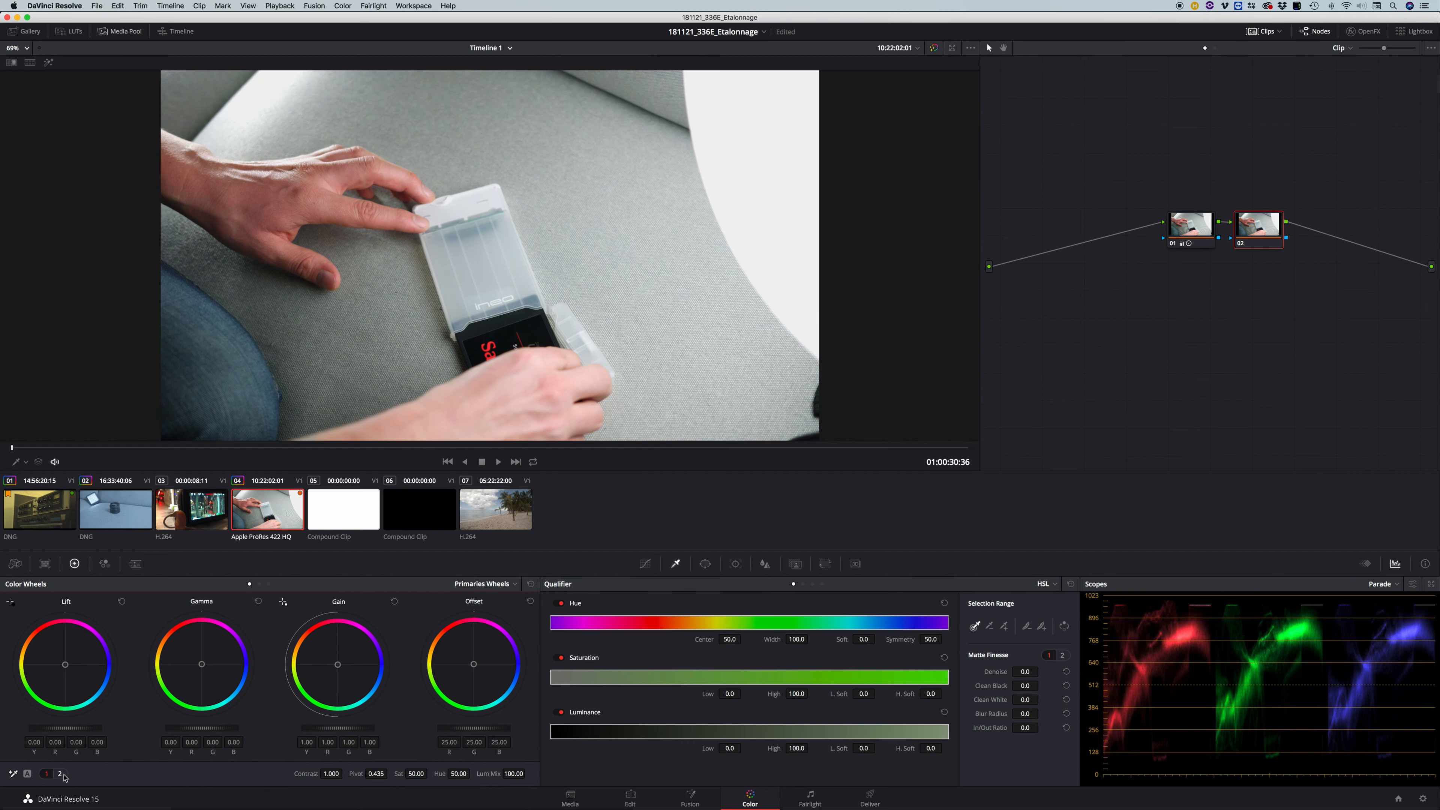
- Try a cool colour temperature on node 02, and set it to a warm 200.0
{"action": "left_click", "coordinate": [60, 774]}
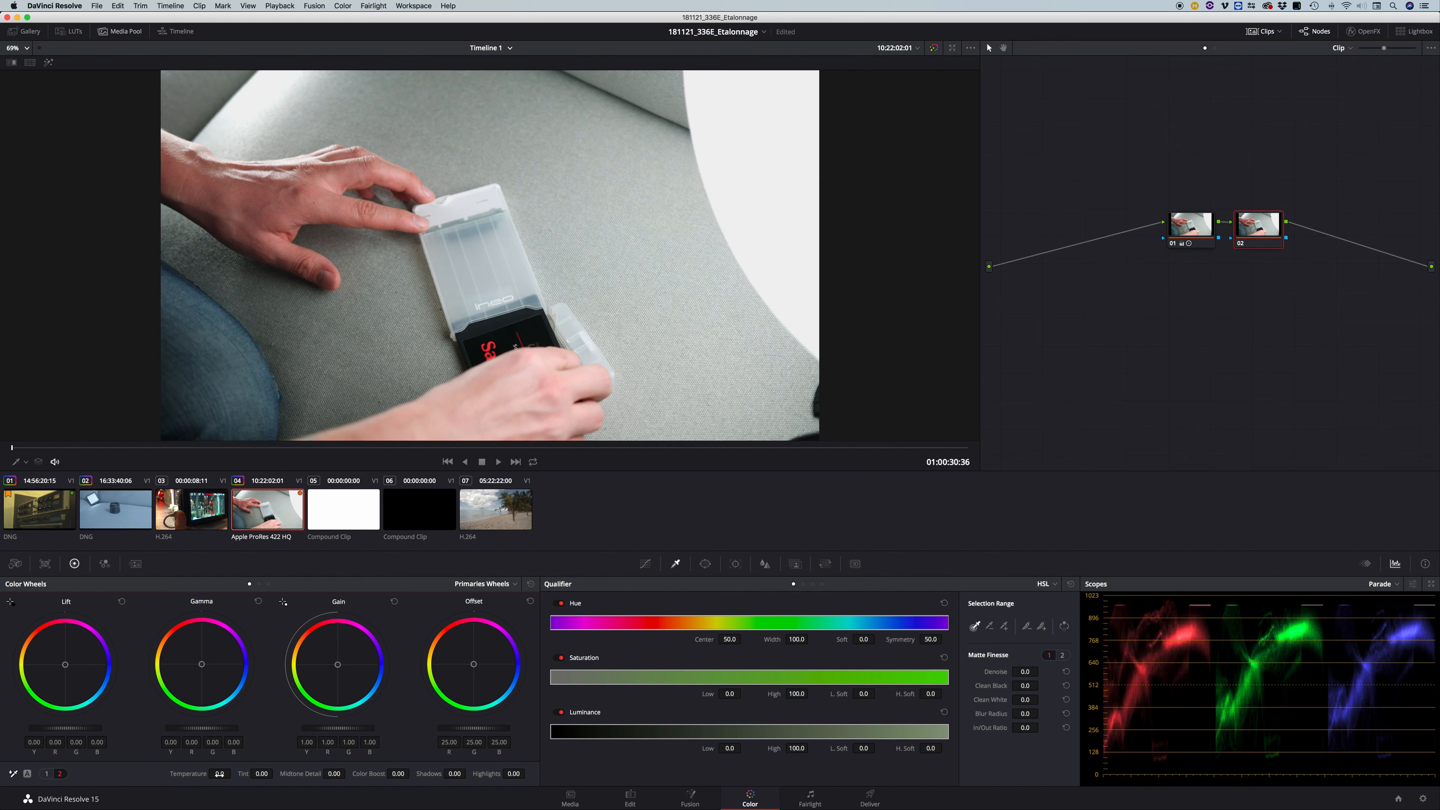
{"action": "left_click_drag", "start_coordinate": [220, 774], "coordinate": [233, 774]}
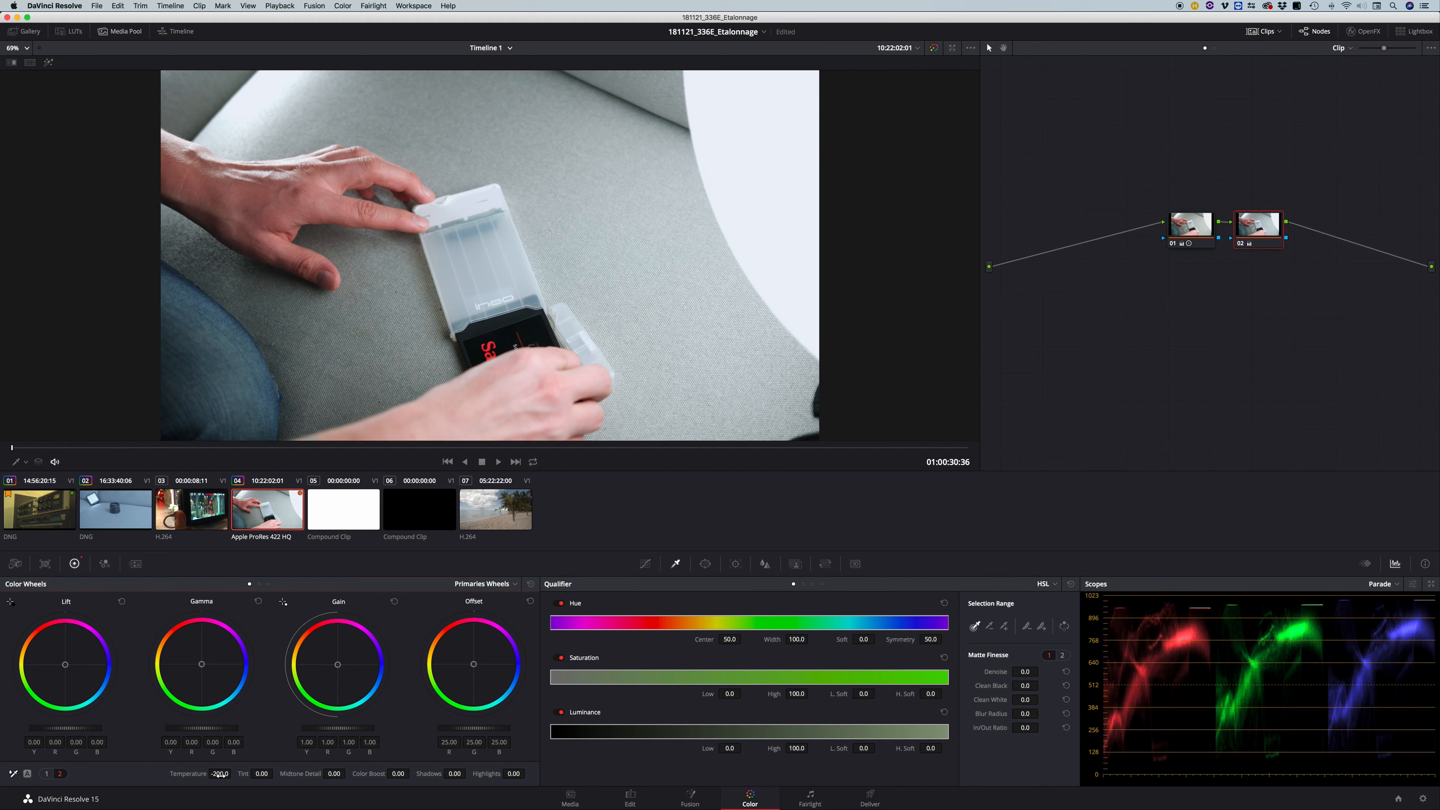
{"action": "left_click_drag", "start_coordinate": [219, 774], "coordinate": [233, 774]}
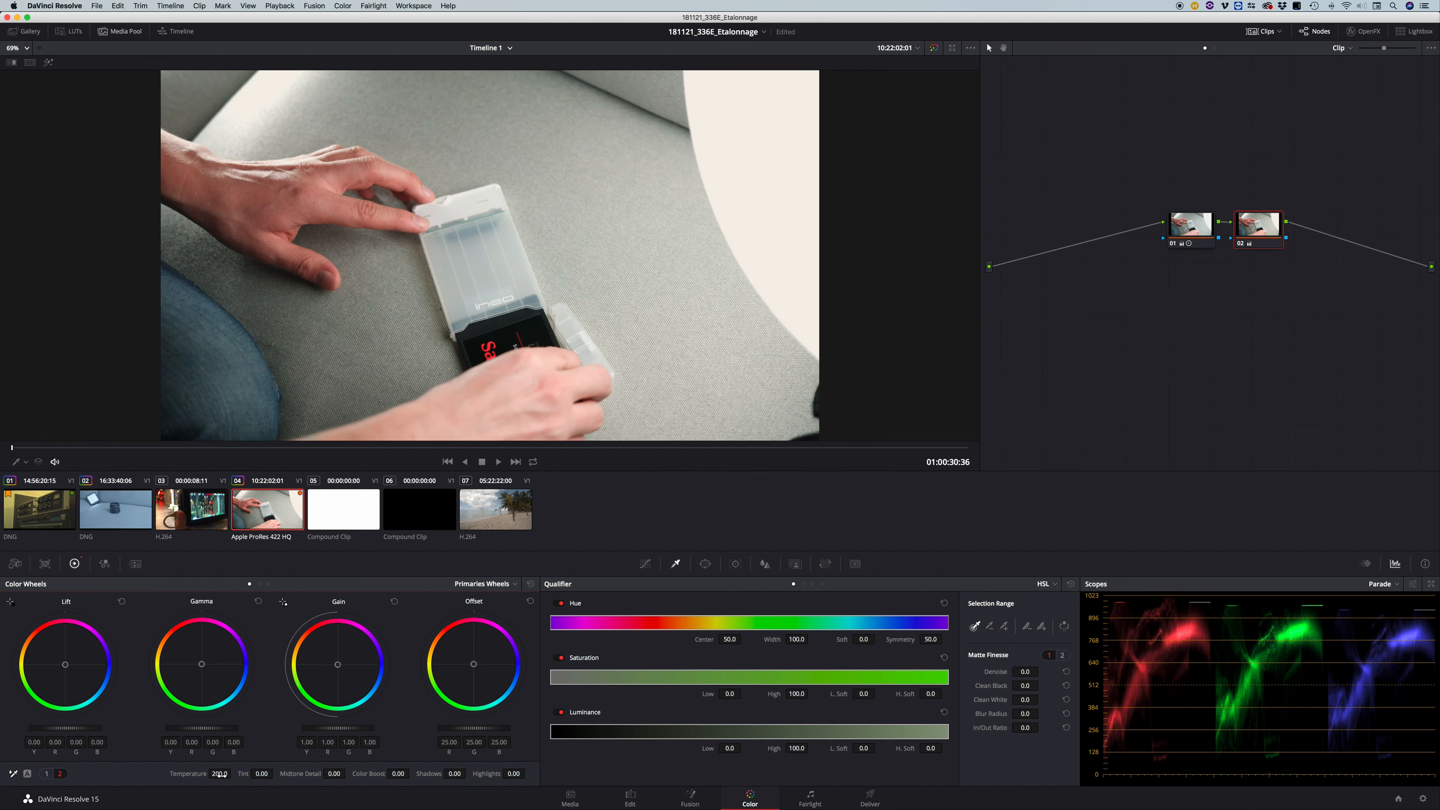
- Compare the image with and without node 02's temperature change, and with the whole grade bypassed
{"action": "key", "text": "super+d"}
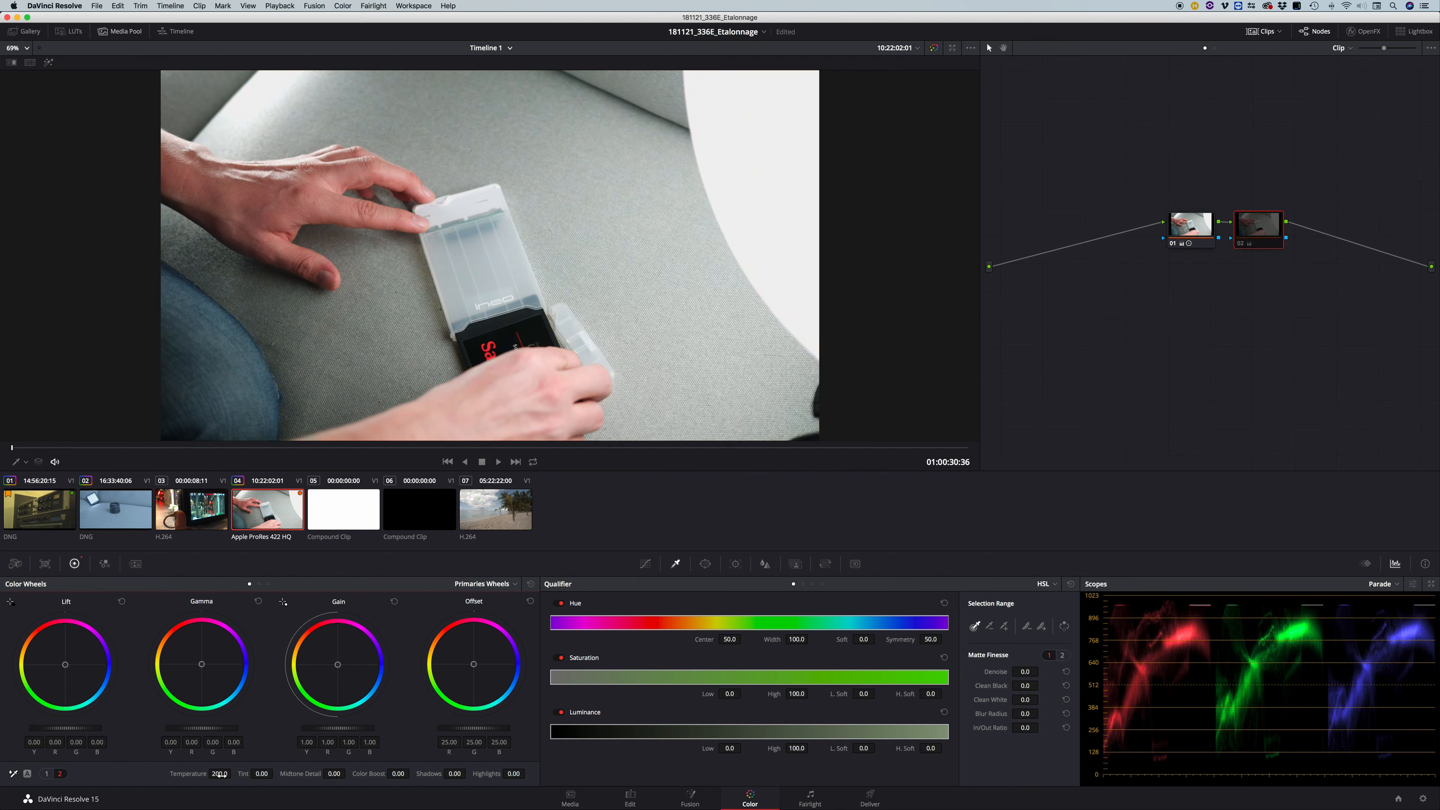
{"action": "key", "text": "super+d"}
{"action": "key", "text": "super+d"}
{"action": "key", "text": "super+d"}
{"action": "key", "text": "super+d"}
{"action": "key", "text": "super+d"}
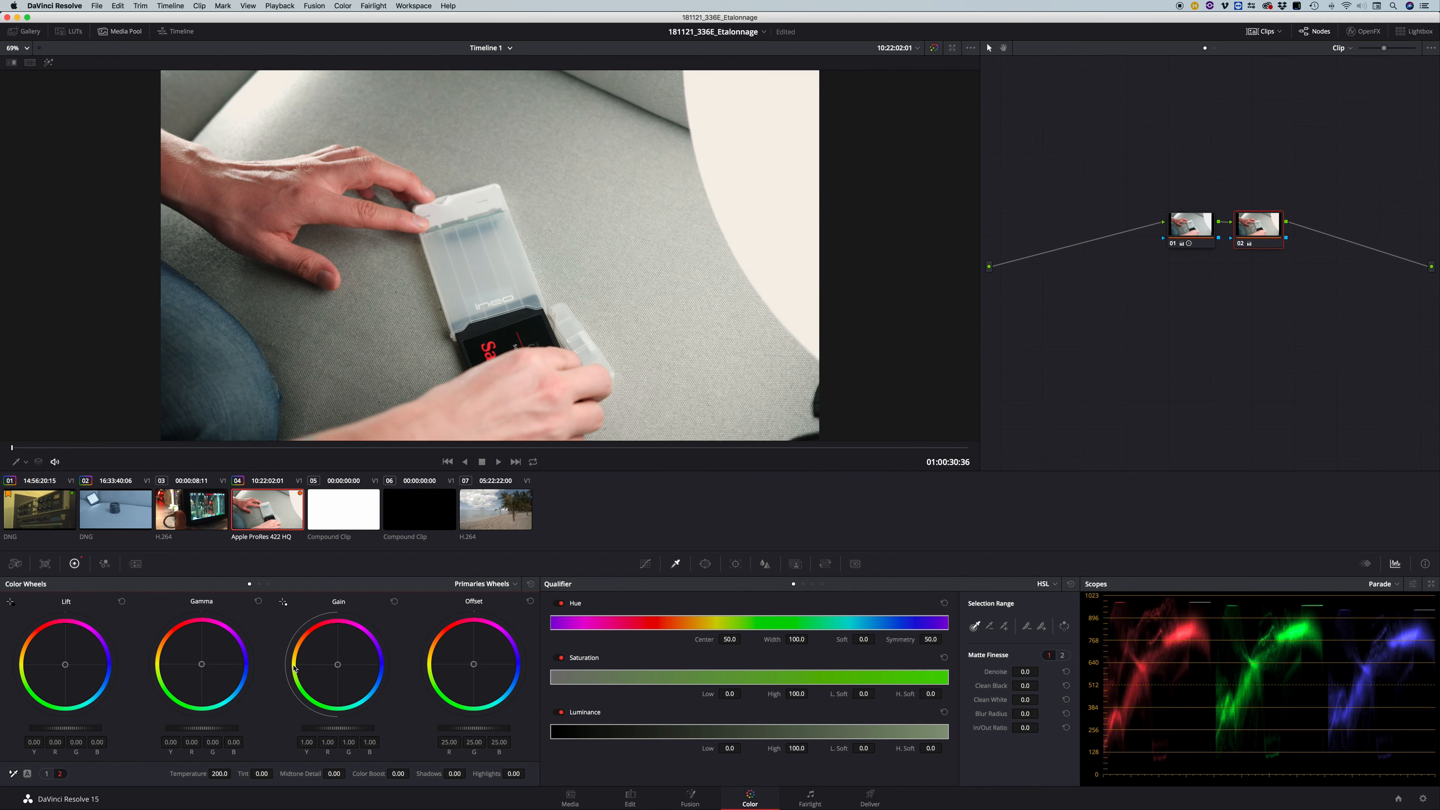
{"action": "key", "text": "shift+d"}
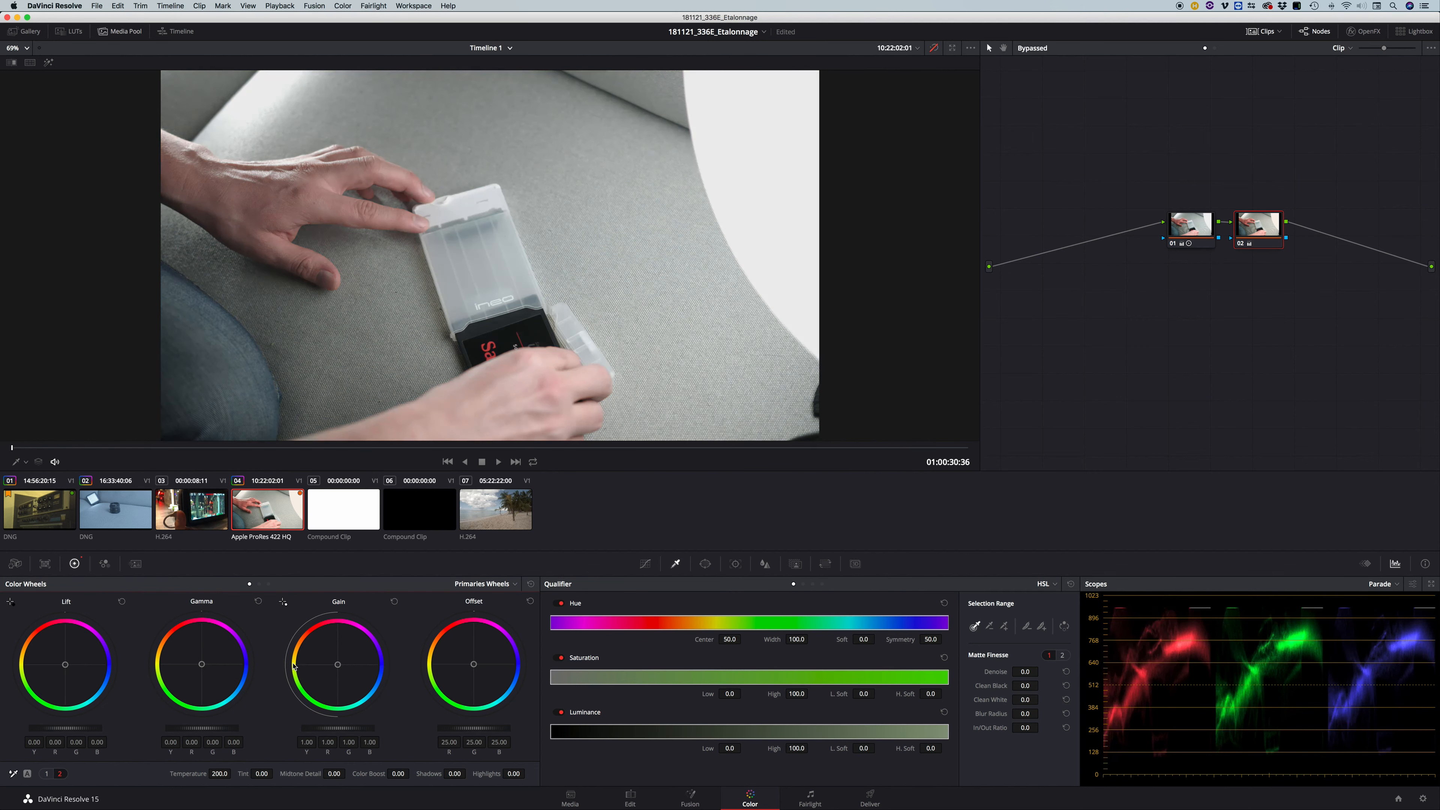
{"action": "key", "text": "shift+d"}
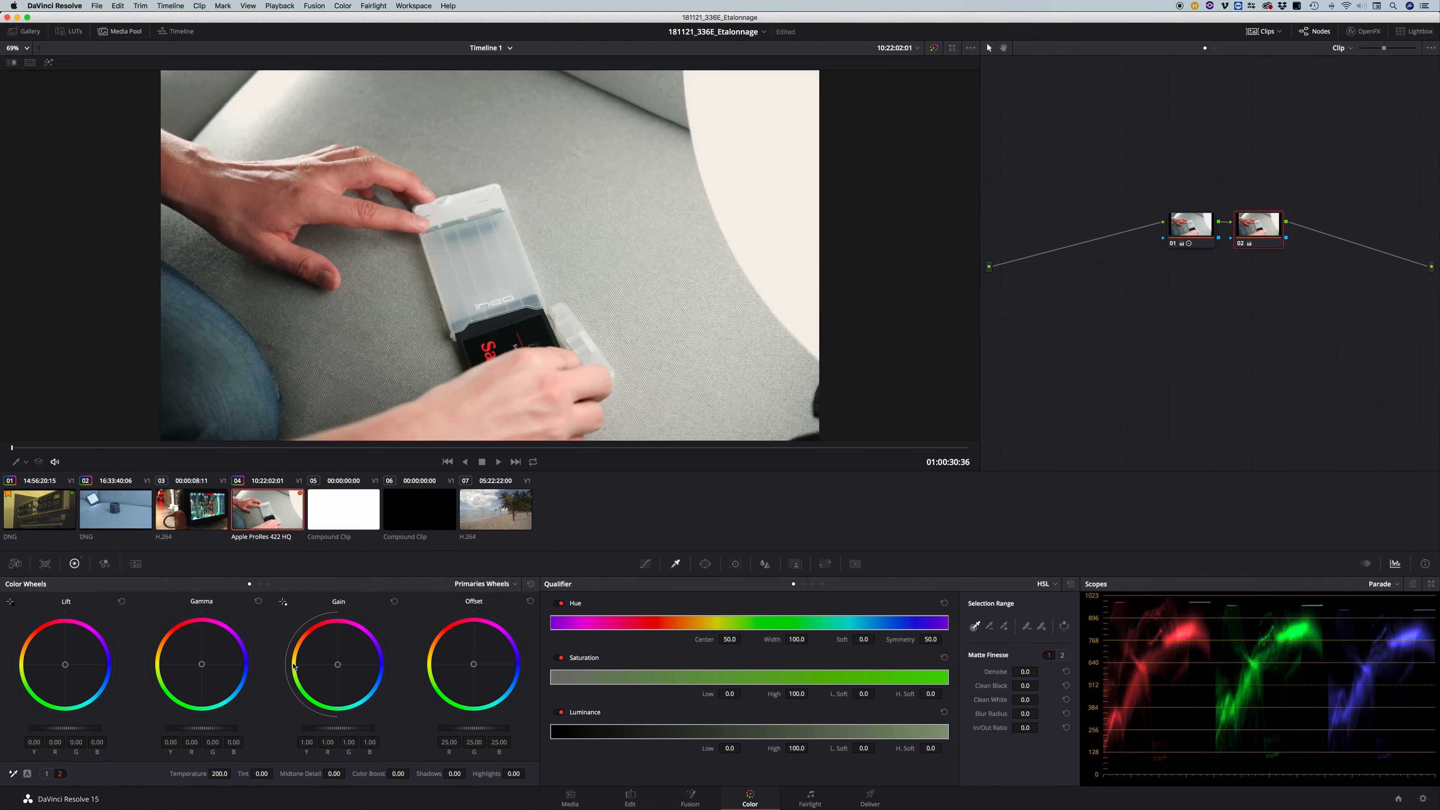
- Reset all grades and nodes of clip 04, and set the tint of the remaining node to 8.50
{"action": "left_click", "coordinate": [1191, 224]}
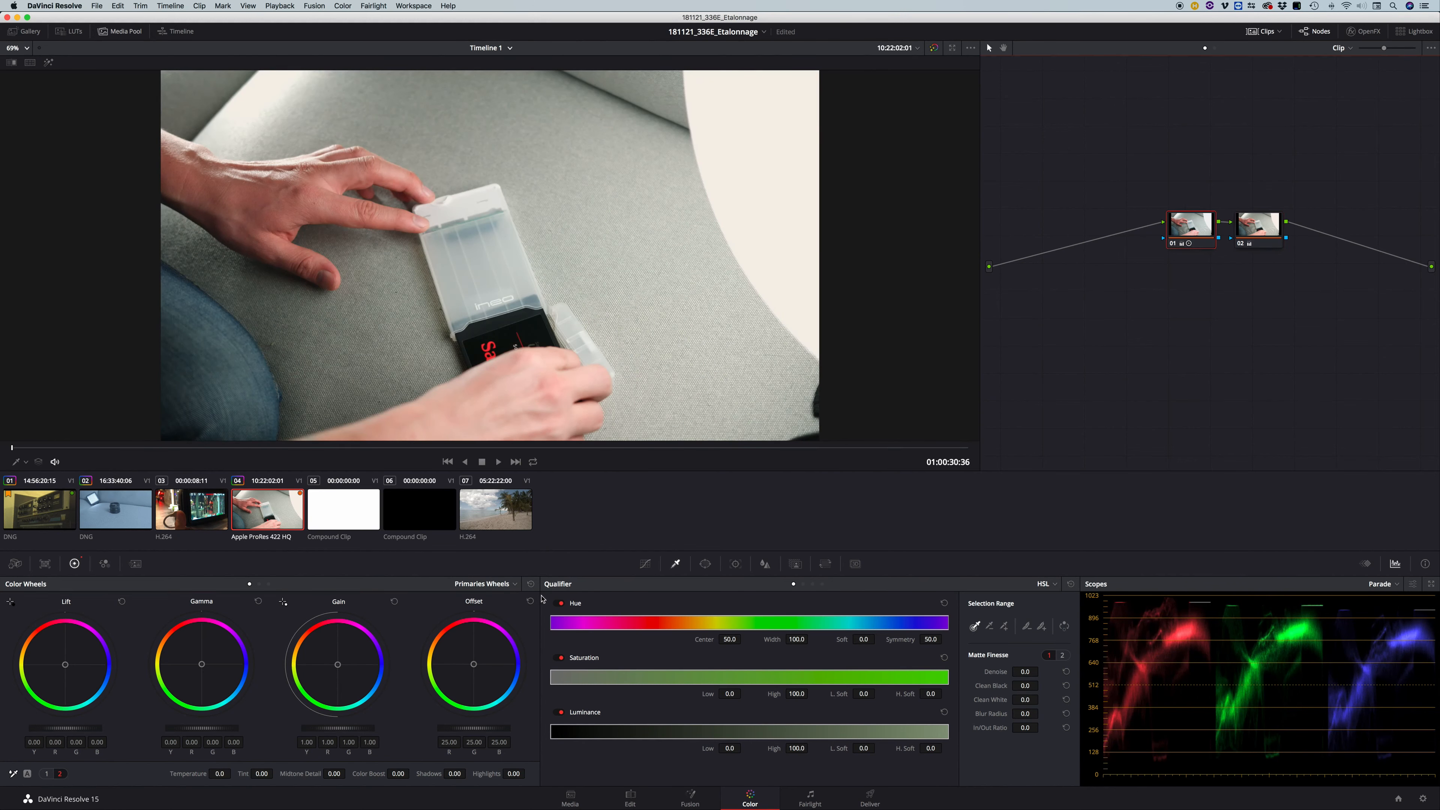
{"action": "right_click", "coordinate": [1208, 118]}
{"action": "left_click", "coordinate": [1246, 121]}
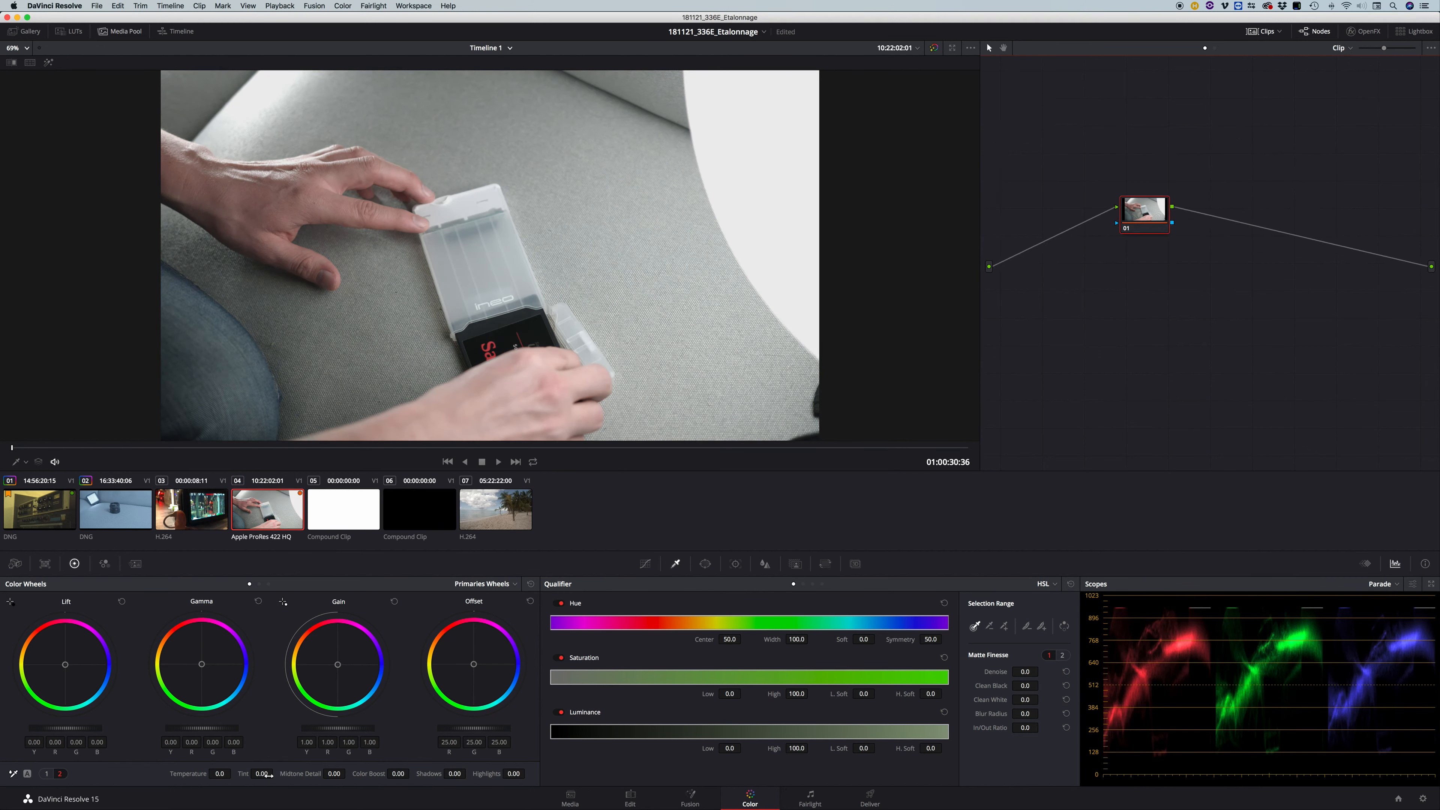
{"action": "mouse_move", "coordinate": [262, 774]}
{"action": "left_mouse_down"}
{"action": "mouse_move", "coordinate": [284, 773]}
{"action": "mouse_move", "coordinate": [247, 774]}
{"action": "mouse_move", "coordinate": [266, 773]}
{"action": "left_mouse_up"}
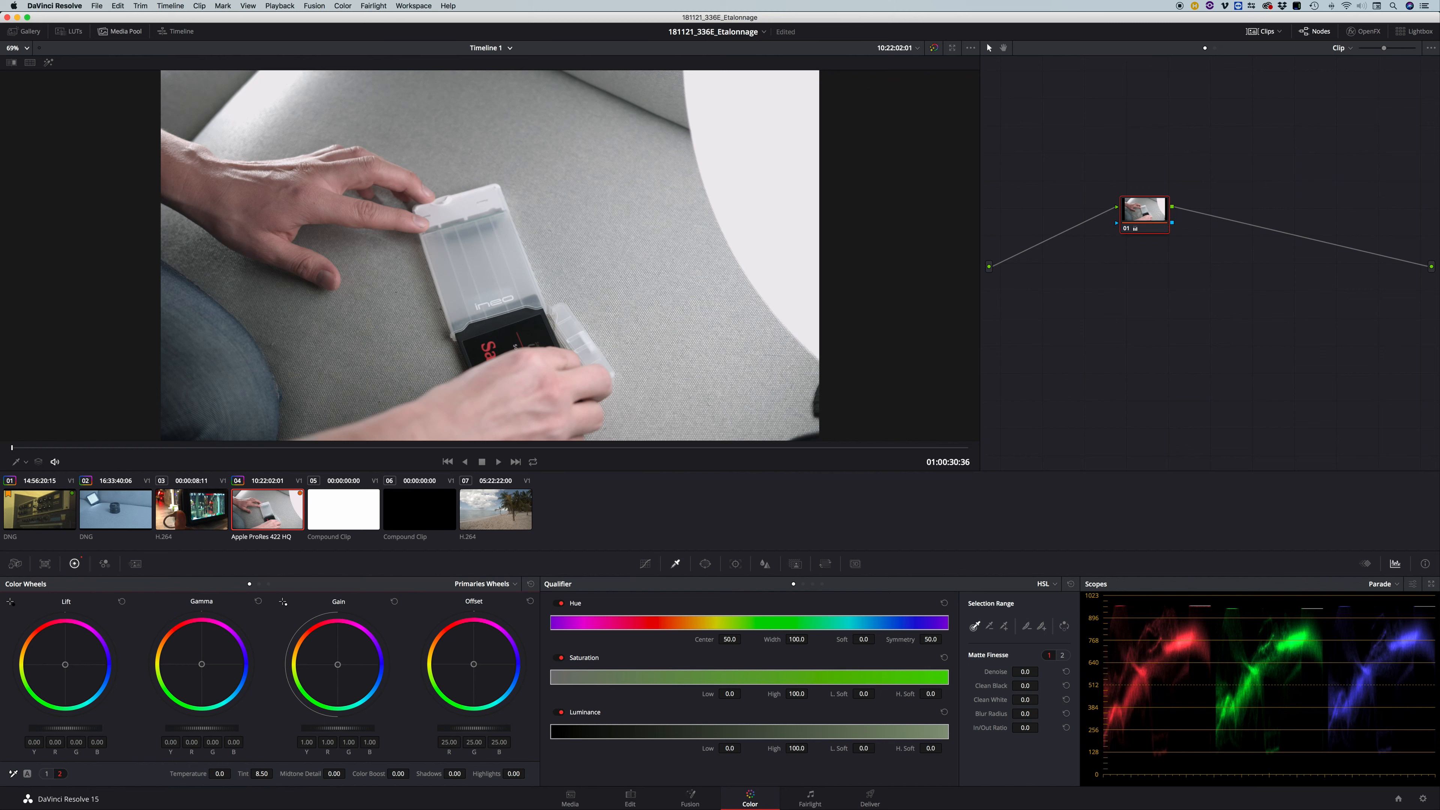
- Try a Color Boost of 25.00 and 49.00 on node 01, and return it to 0
{"action": "scroll", "coordinate": [412, 772], "scroll_direction": "up", "scroll_amount": 13}
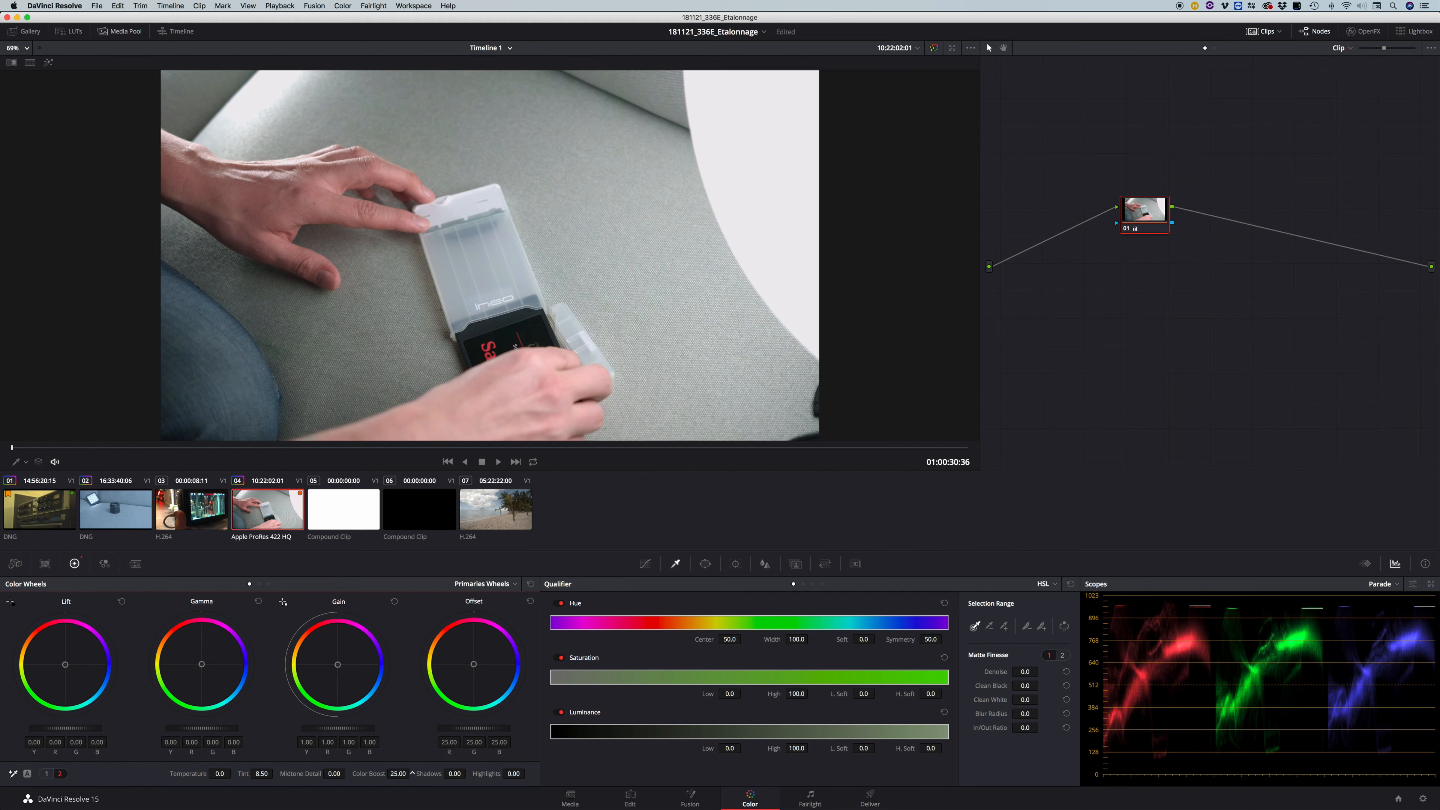
{"action": "left_click_drag", "start_coordinate": [413, 773], "coordinate": [431, 773]}
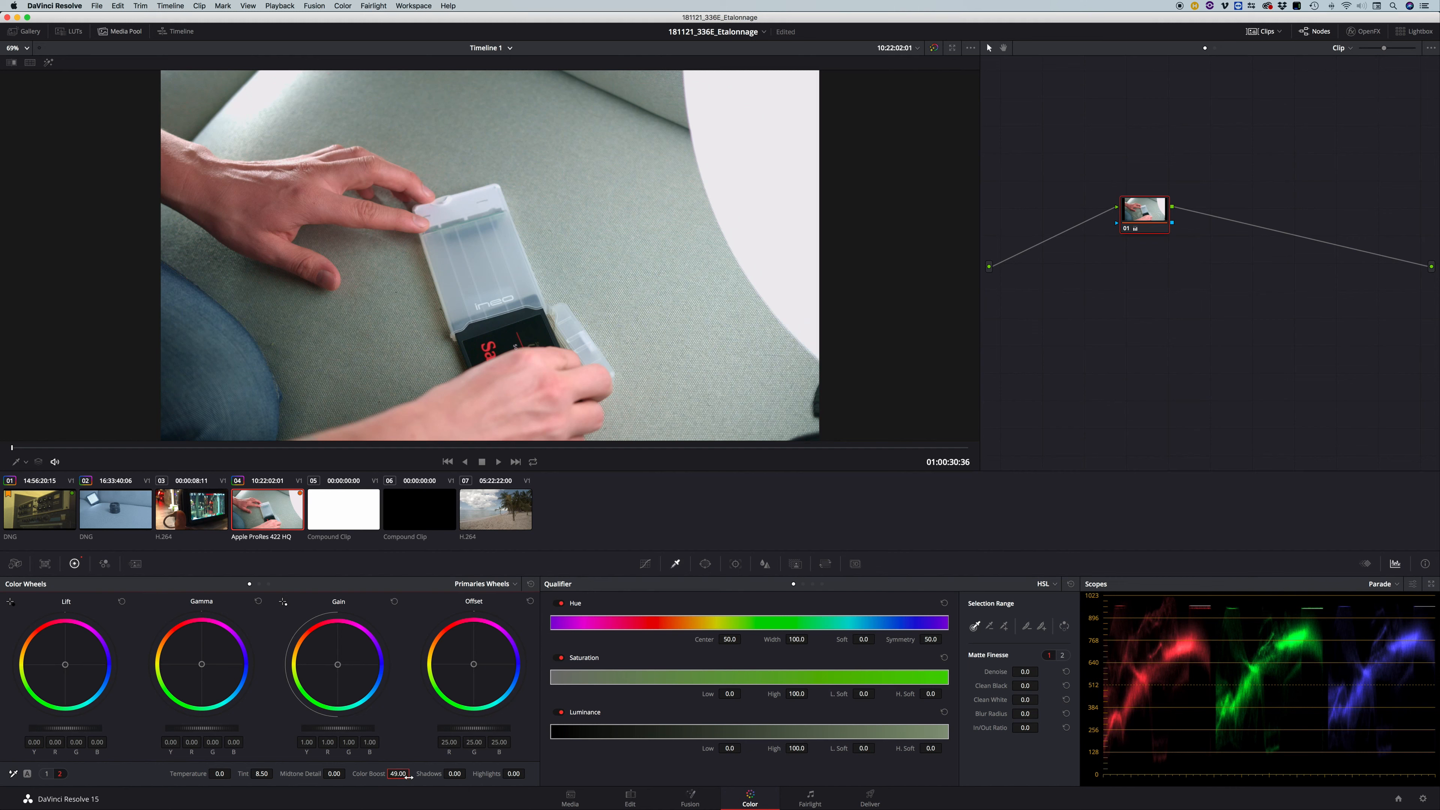
{"action": "double_click", "coordinate": [409, 776]}
- Try lowering node 01's shadows to -20.00, with the highlights at 100.00 and at -7.00
{"action": "left_click_drag", "start_coordinate": [473, 773], "coordinate": [458, 774]}
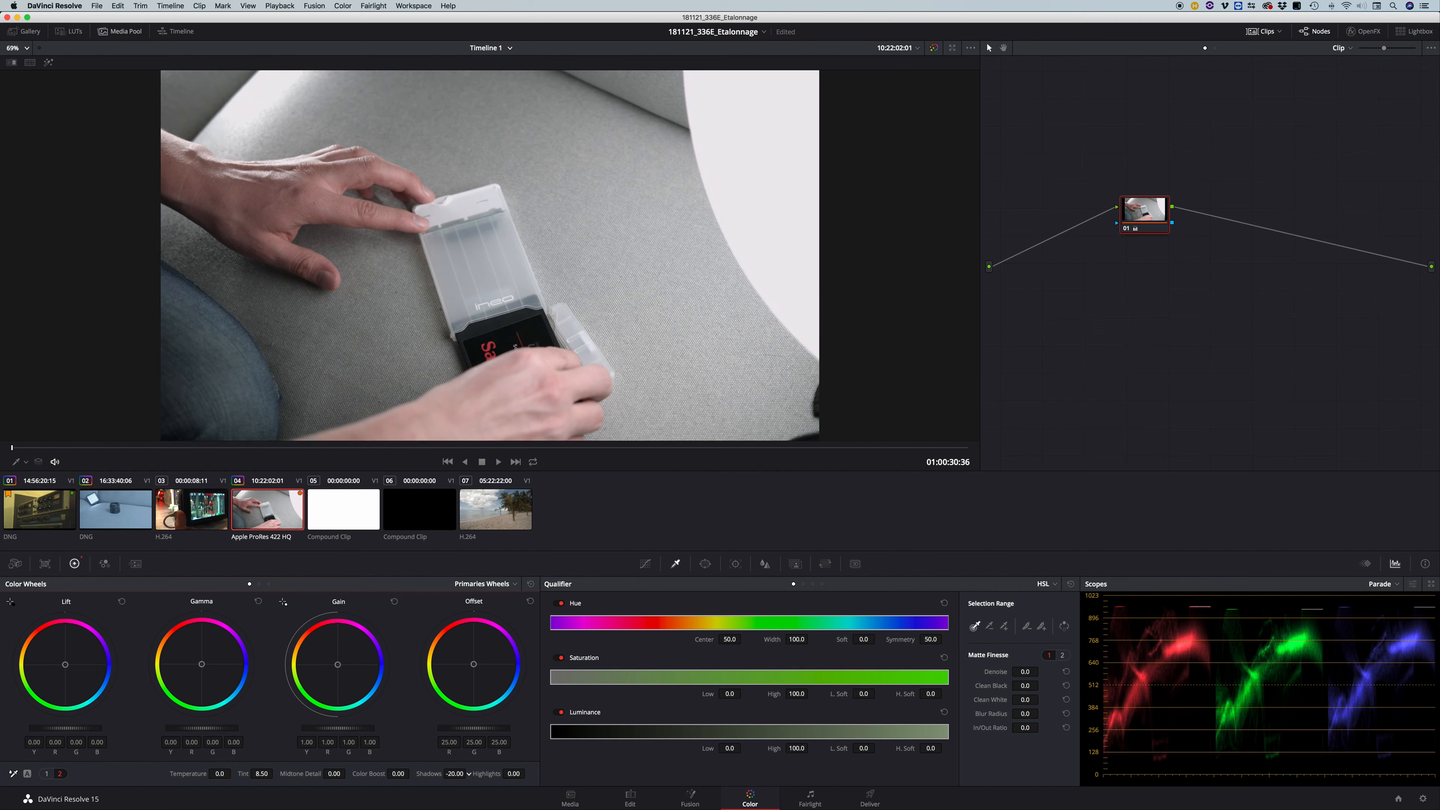
{"action": "left_click_drag", "start_coordinate": [513, 773], "coordinate": [575, 774]}
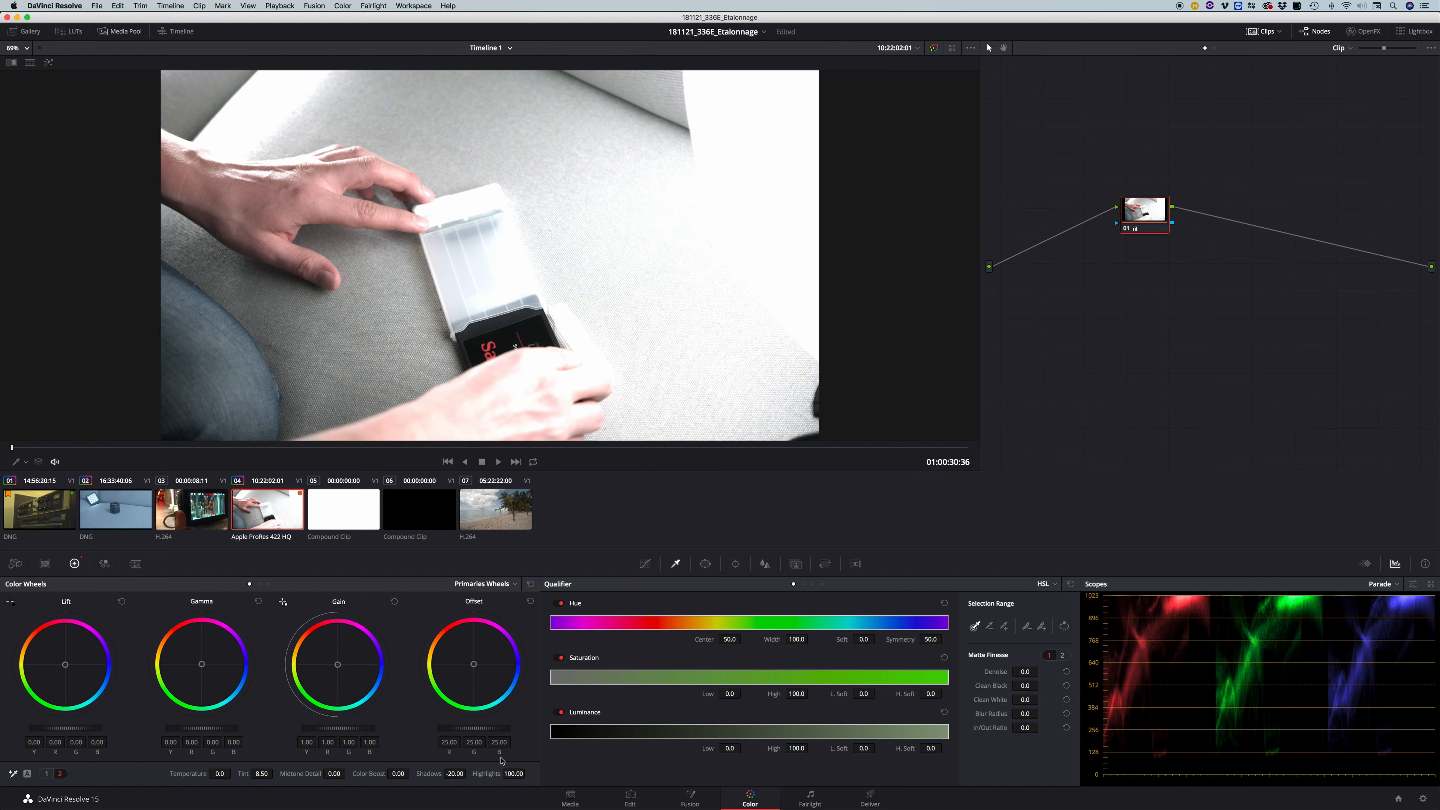
{"action": "left_click_drag", "start_coordinate": [513, 773], "coordinate": [452, 774]}
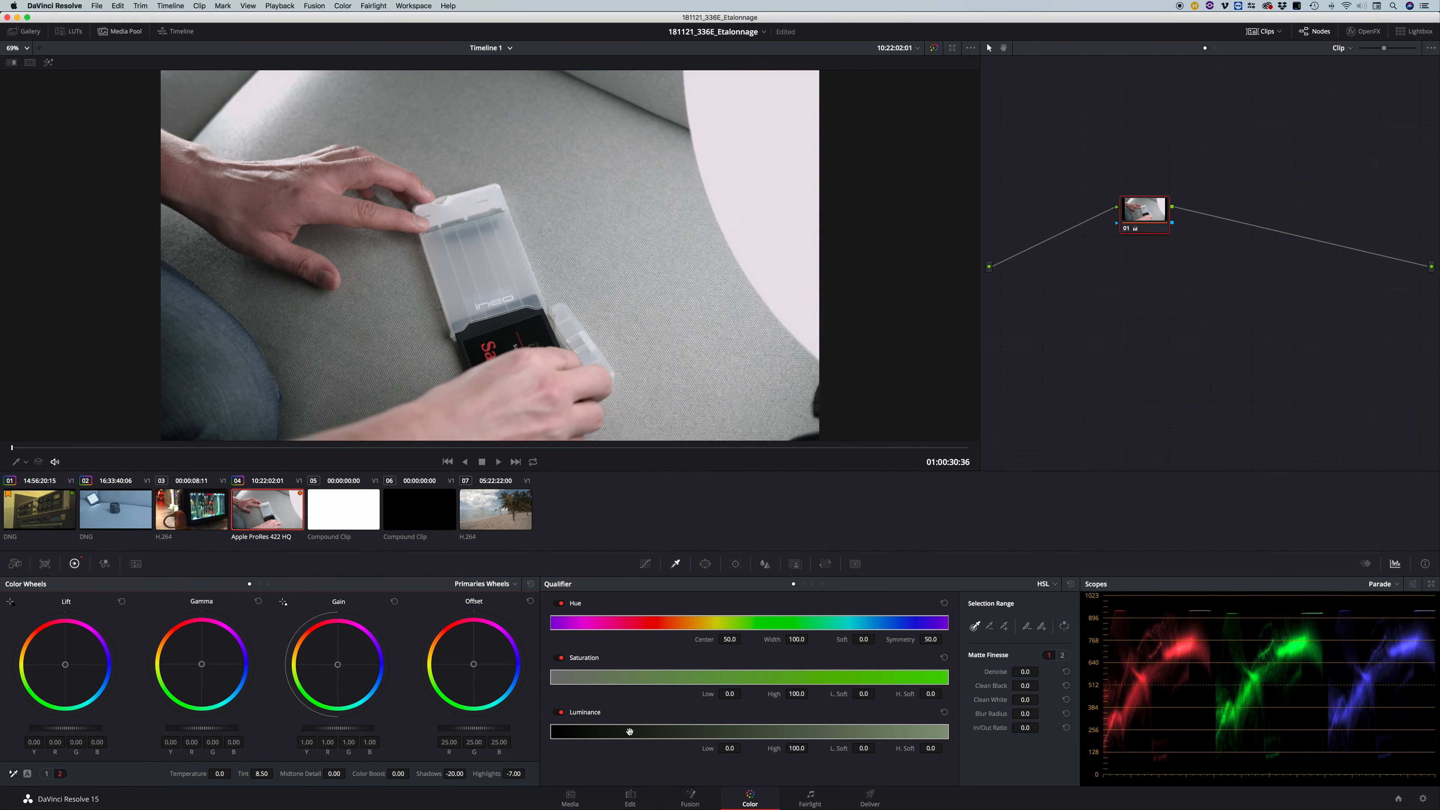
{"action": "left_click_drag", "start_coordinate": [460, 784], "coordinate": [469, 774]}
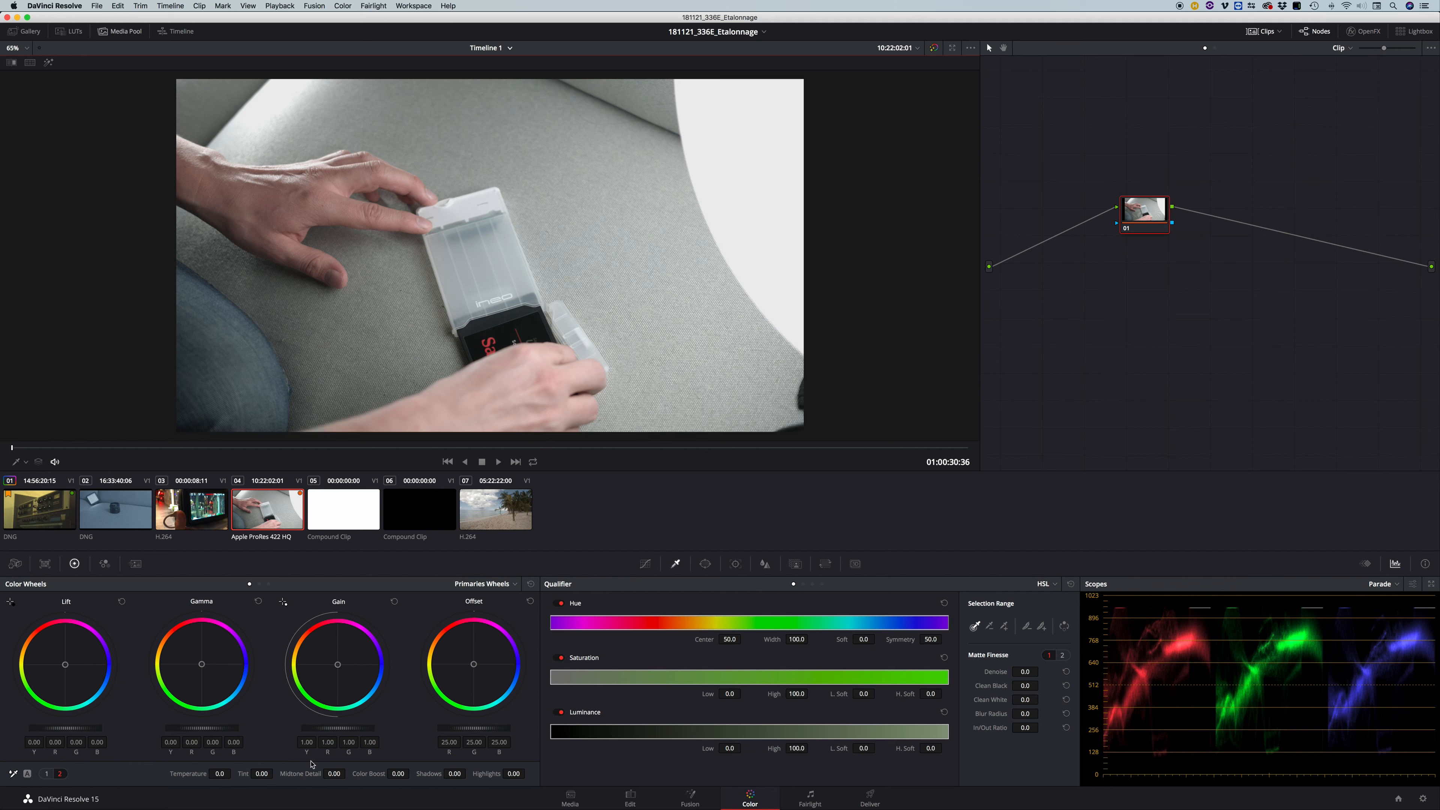
- Set node 01's contrast to 1.082 and saturation to 52.80, and push its gain and lift slightly towards blue
{"action": "left_click", "coordinate": [705, 564]}
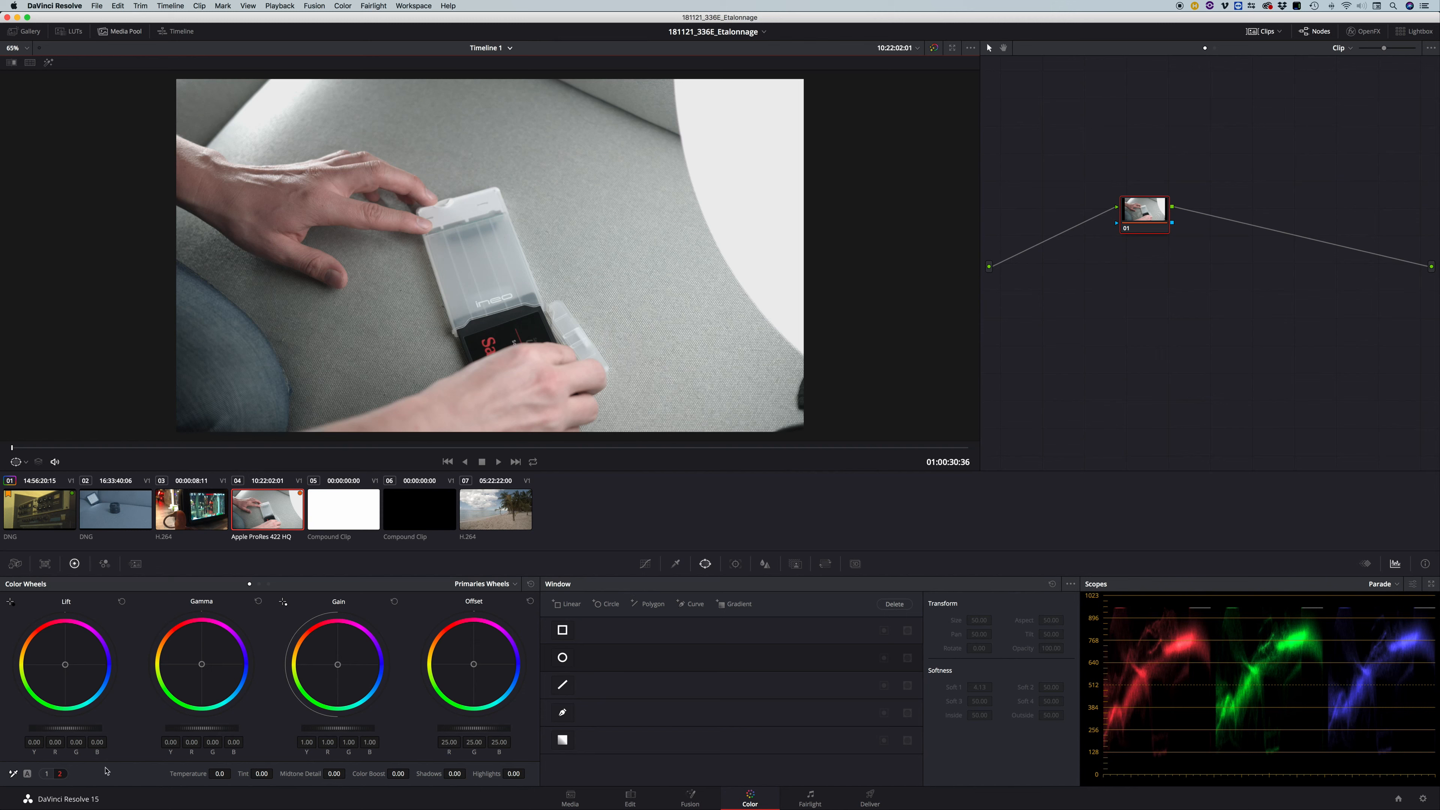
{"action": "left_click", "coordinate": [47, 773]}
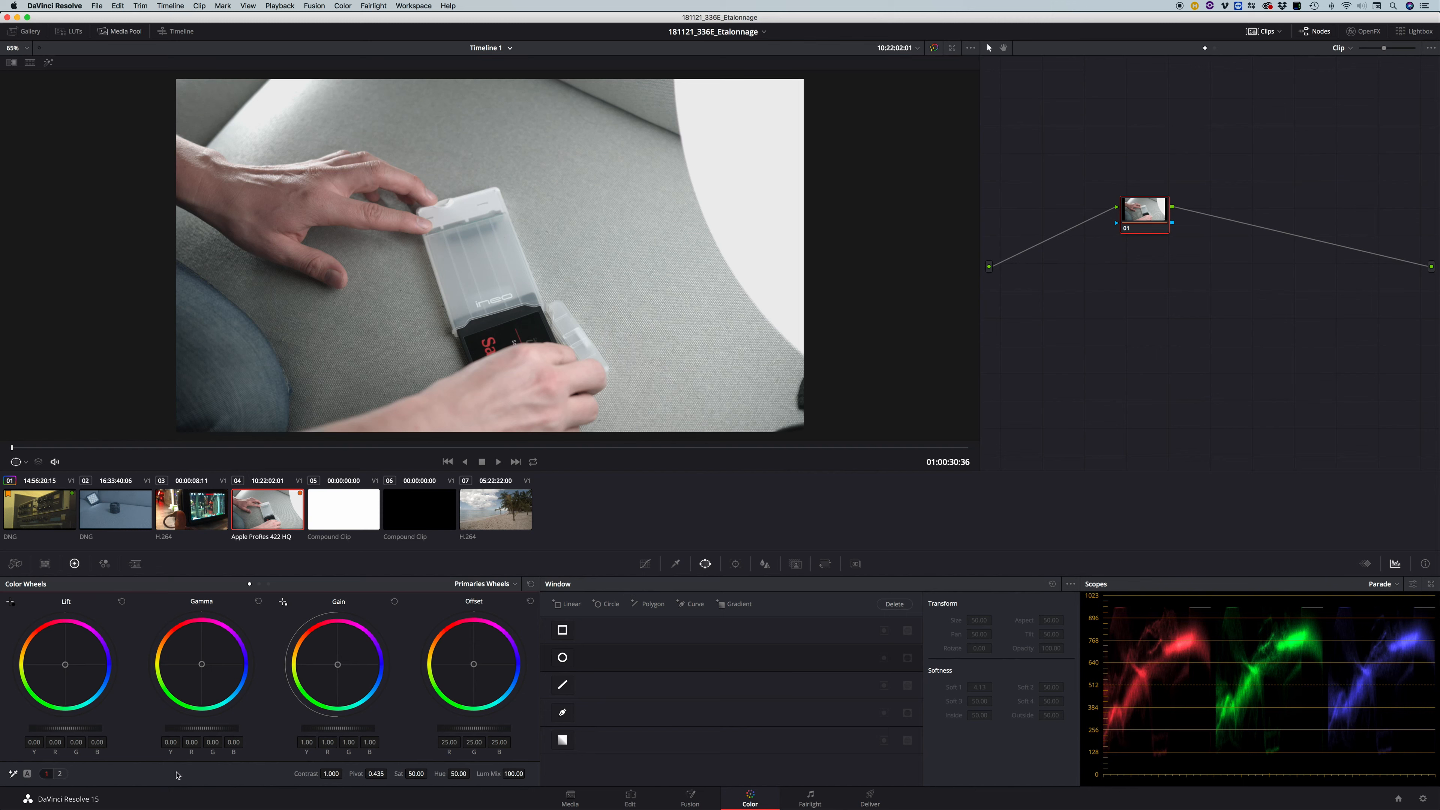
{"action": "left_click_drag", "start_coordinate": [331, 774], "coordinate": [346, 773]}
{"action": "left_click_drag", "start_coordinate": [339, 665], "coordinate": [341, 665]}
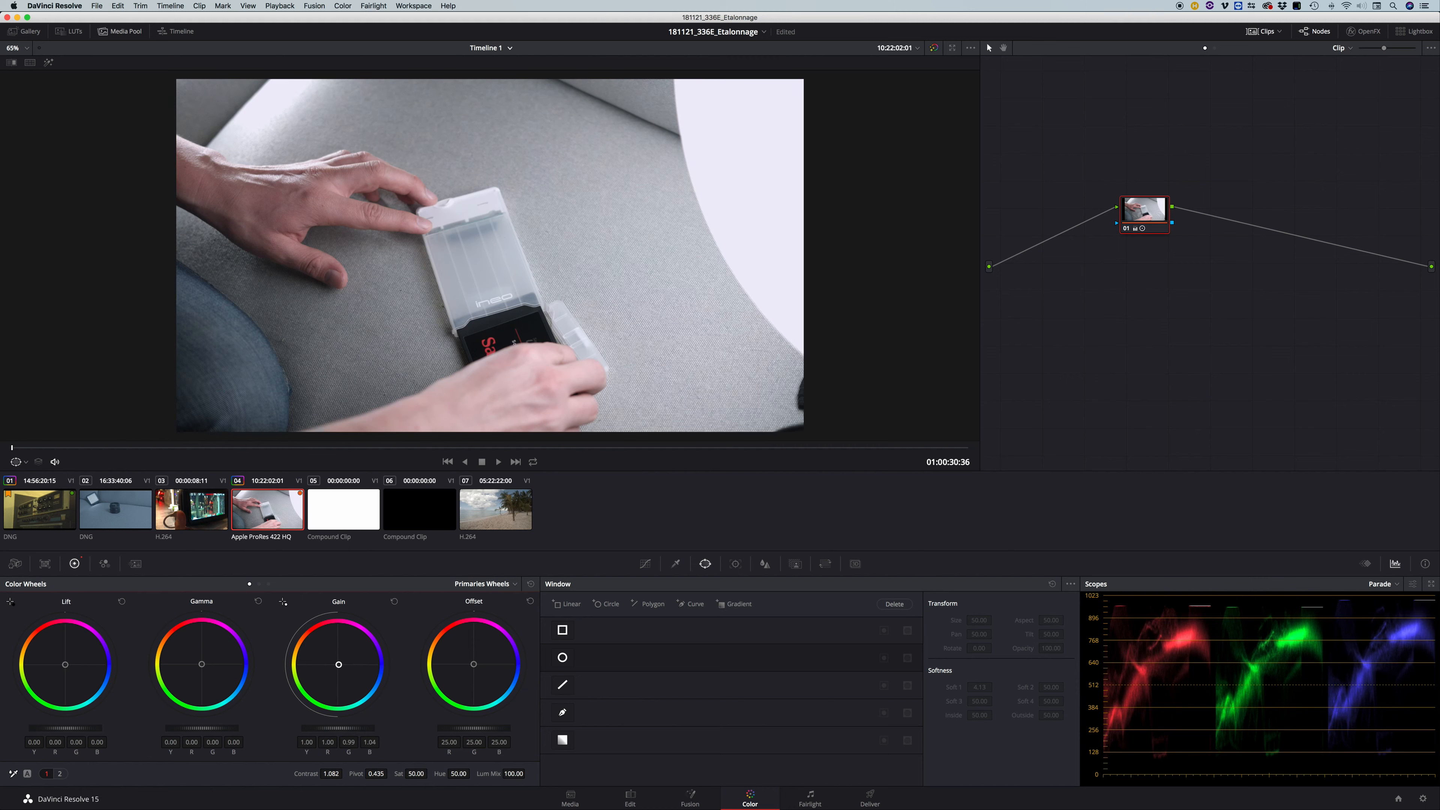
{"action": "left_click_drag", "start_coordinate": [67, 665], "coordinate": [66, 664]}
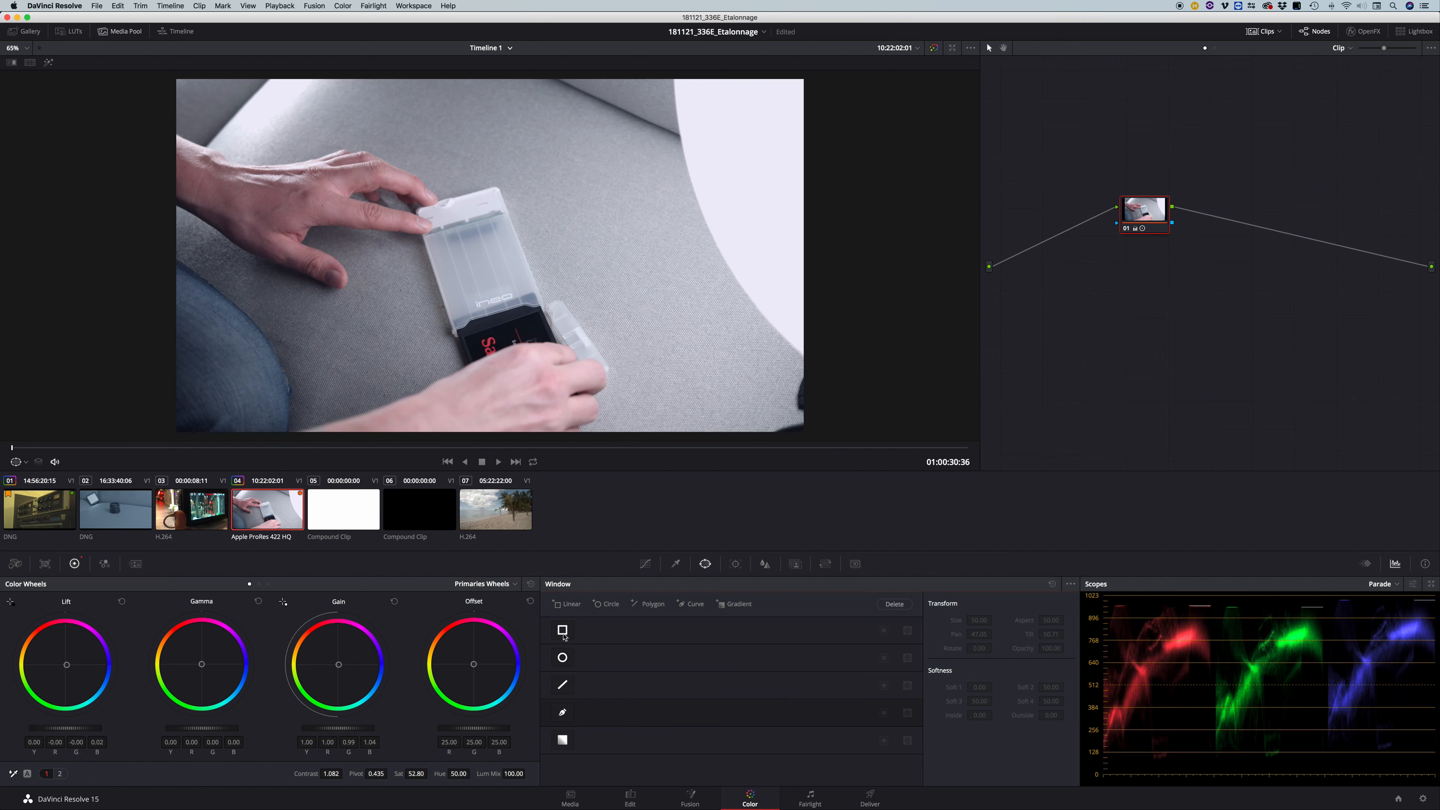
- Try the circle window and the default curve window on node 01, switching each one off again
{"action": "left_click", "coordinate": [564, 658]}
{"action": "left_click", "coordinate": [564, 658]}
{"action": "left_click", "coordinate": [561, 716]}
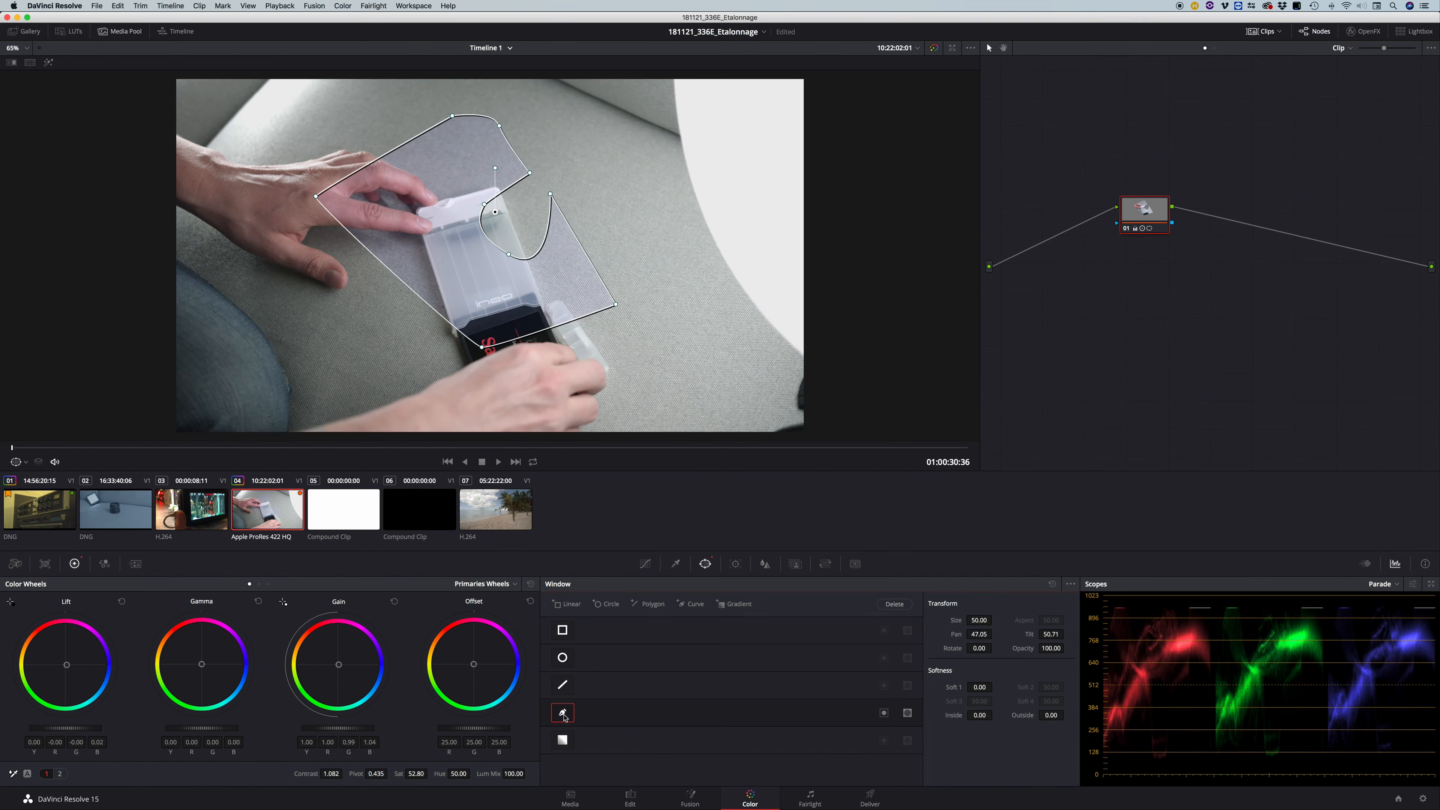
{"action": "left_click", "coordinate": [564, 714]}
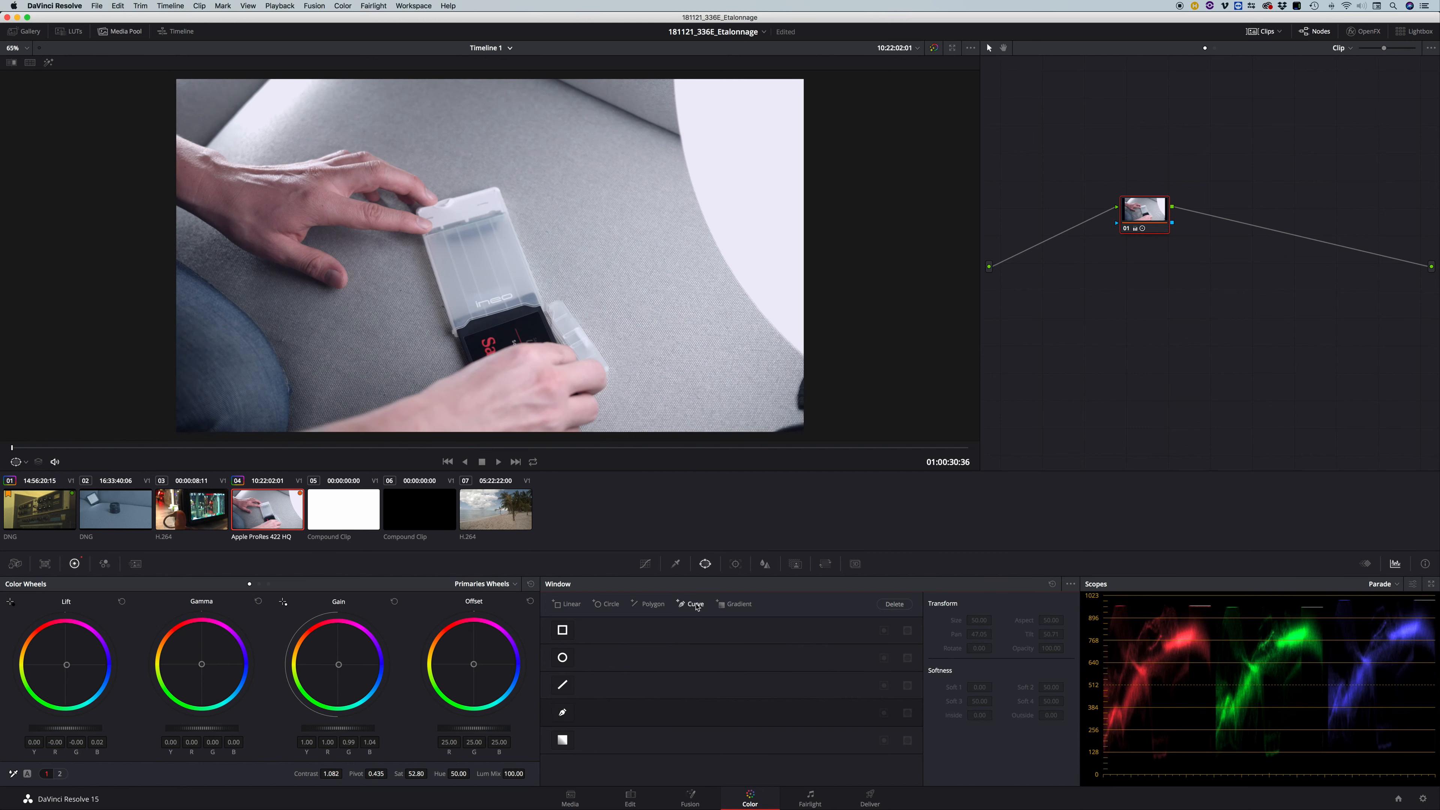
- Add a new curve window and trace a closed outline around the grey couch surface, excluding both hands and the jeans
{"action": "left_click", "coordinate": [695, 604]}
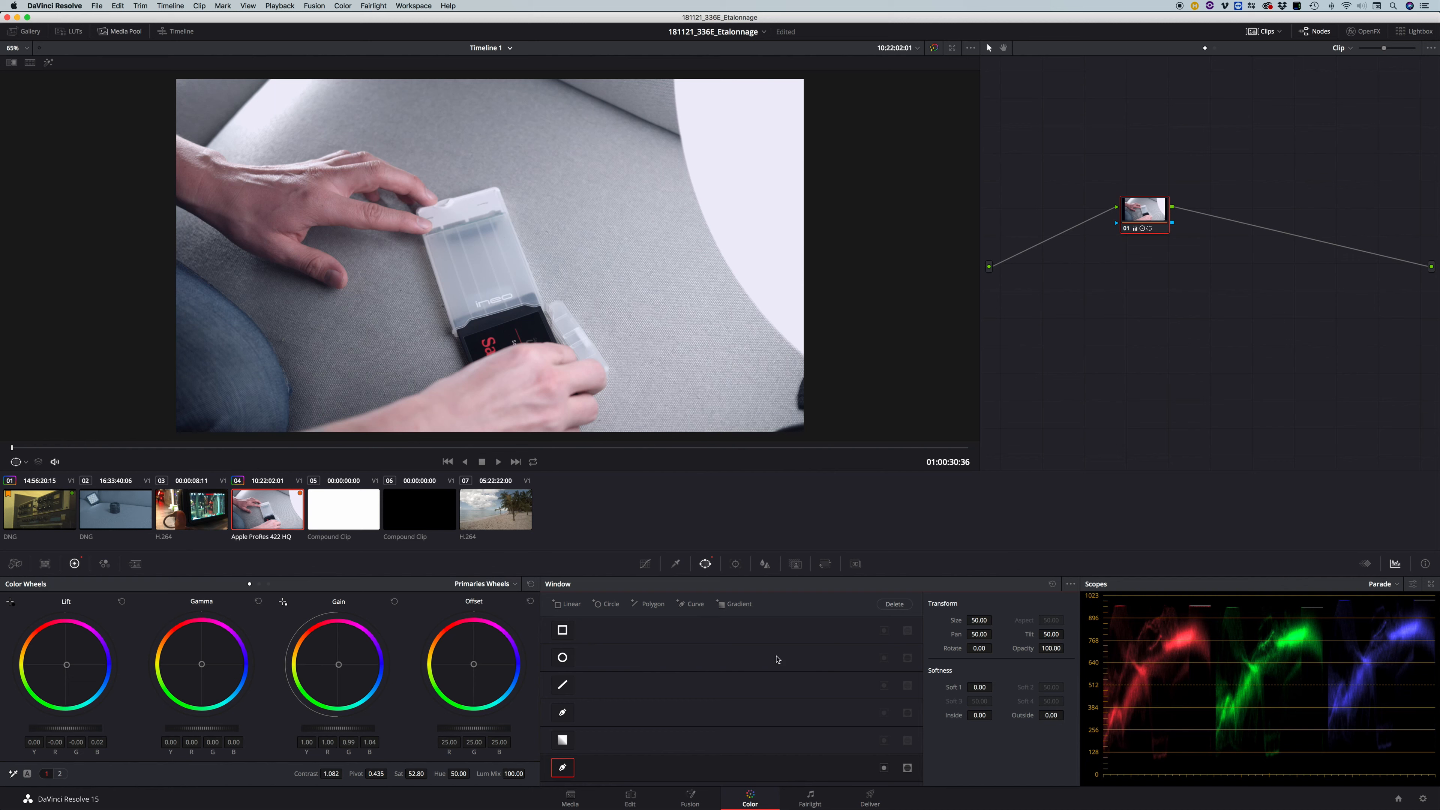
{"action": "left_click", "coordinate": [650, 416]}
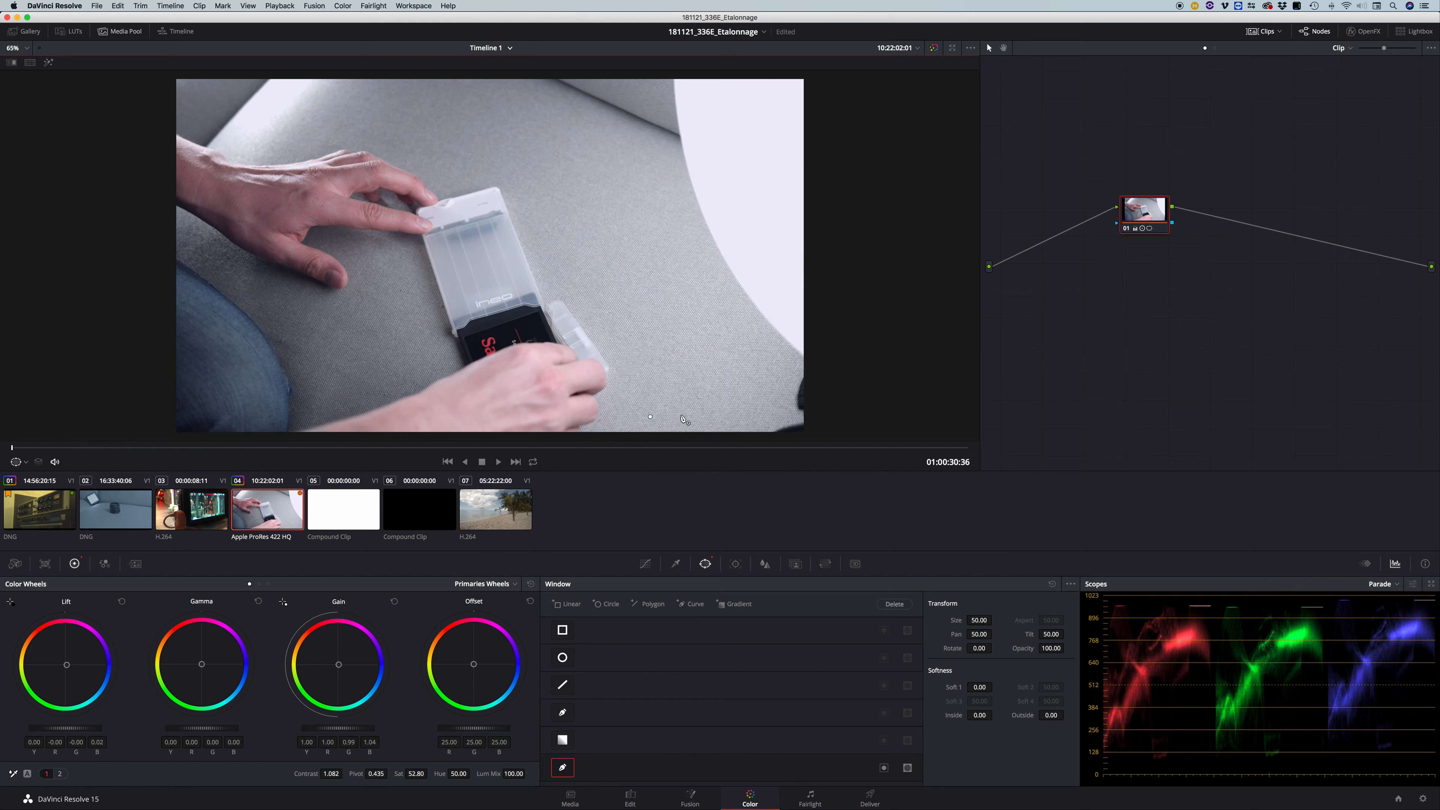
{"action": "left_click", "coordinate": [764, 393]}
{"action": "left_click", "coordinate": [717, 291]}
{"action": "left_click", "coordinate": [674, 135]}
{"action": "left_click", "coordinate": [553, 85]}
{"action": "left_click", "coordinate": [252, 81]}
{"action": "left_click", "coordinate": [237, 152]}
{"action": "left_click", "coordinate": [339, 141]}
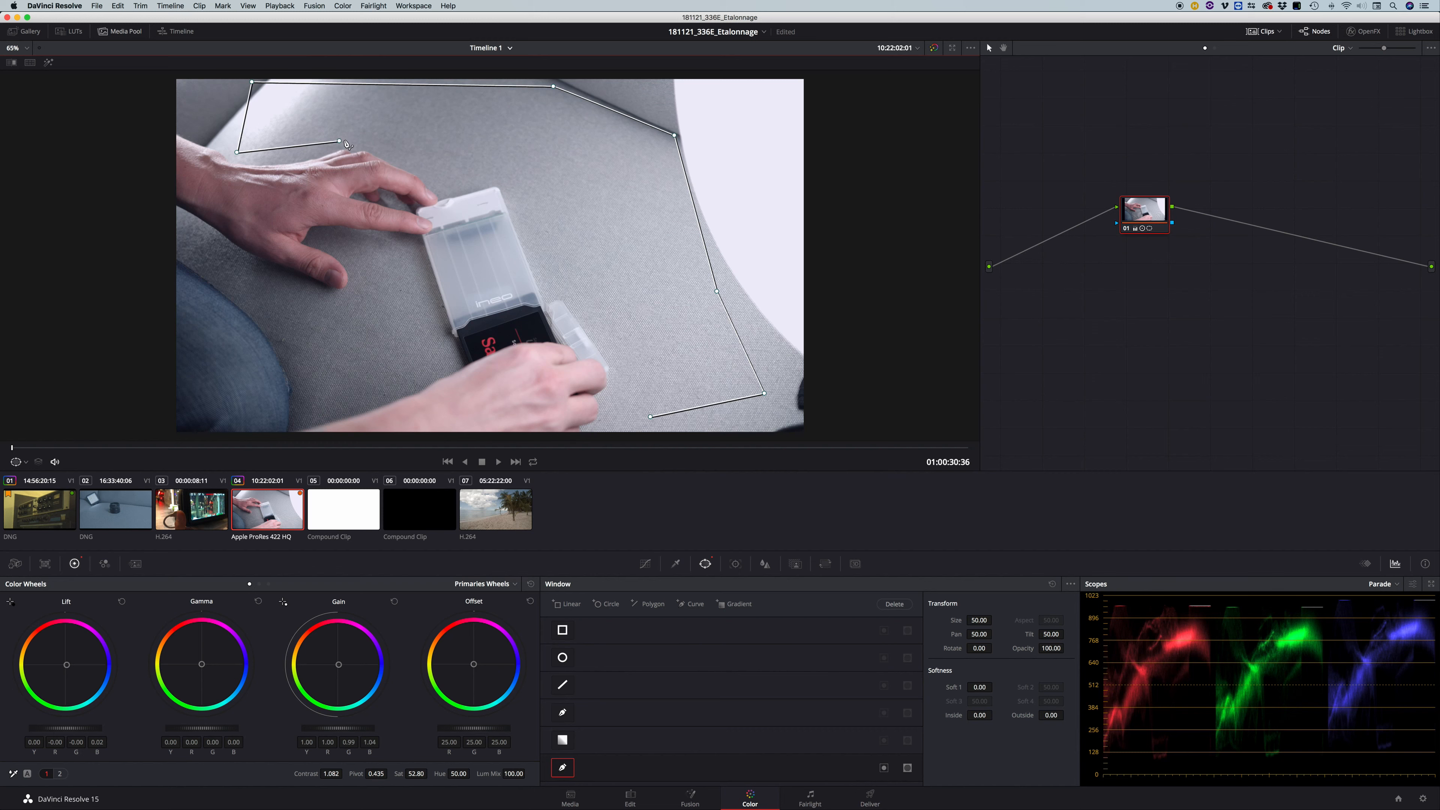
{"action": "left_click_drag", "start_coordinate": [449, 172], "coordinate": [478, 207]}
{"action": "left_click", "coordinate": [437, 244]}
{"action": "left_click", "coordinate": [351, 233]}
{"action": "left_click_drag", "start_coordinate": [362, 273], "coordinate": [351, 291]}
{"action": "left_click", "coordinate": [301, 288]}
{"action": "left_click", "coordinate": [229, 239]}
{"action": "left_click", "coordinate": [208, 257]}
{"action": "left_click", "coordinate": [271, 311]}
{"action": "left_click", "coordinate": [293, 366]}
{"action": "left_click", "coordinate": [297, 410]}
{"action": "left_click", "coordinate": [362, 410]}
{"action": "left_click", "coordinate": [417, 376]}
{"action": "left_click", "coordinate": [510, 336]}
{"action": "left_click", "coordinate": [587, 339]}
{"action": "left_click", "coordinate": [613, 357]}
{"action": "left_click", "coordinate": [620, 393]}
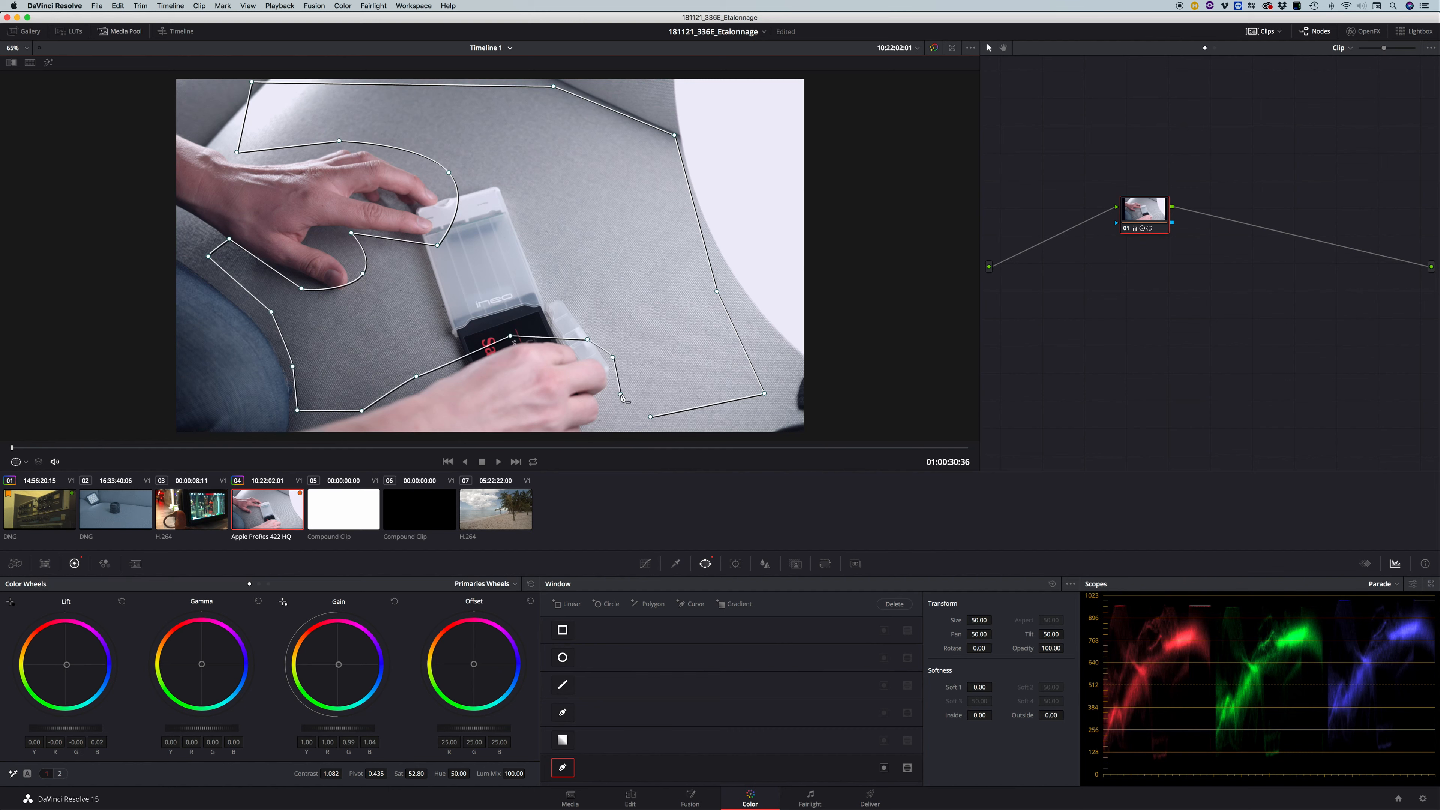
{"action": "left_click", "coordinate": [650, 417]}
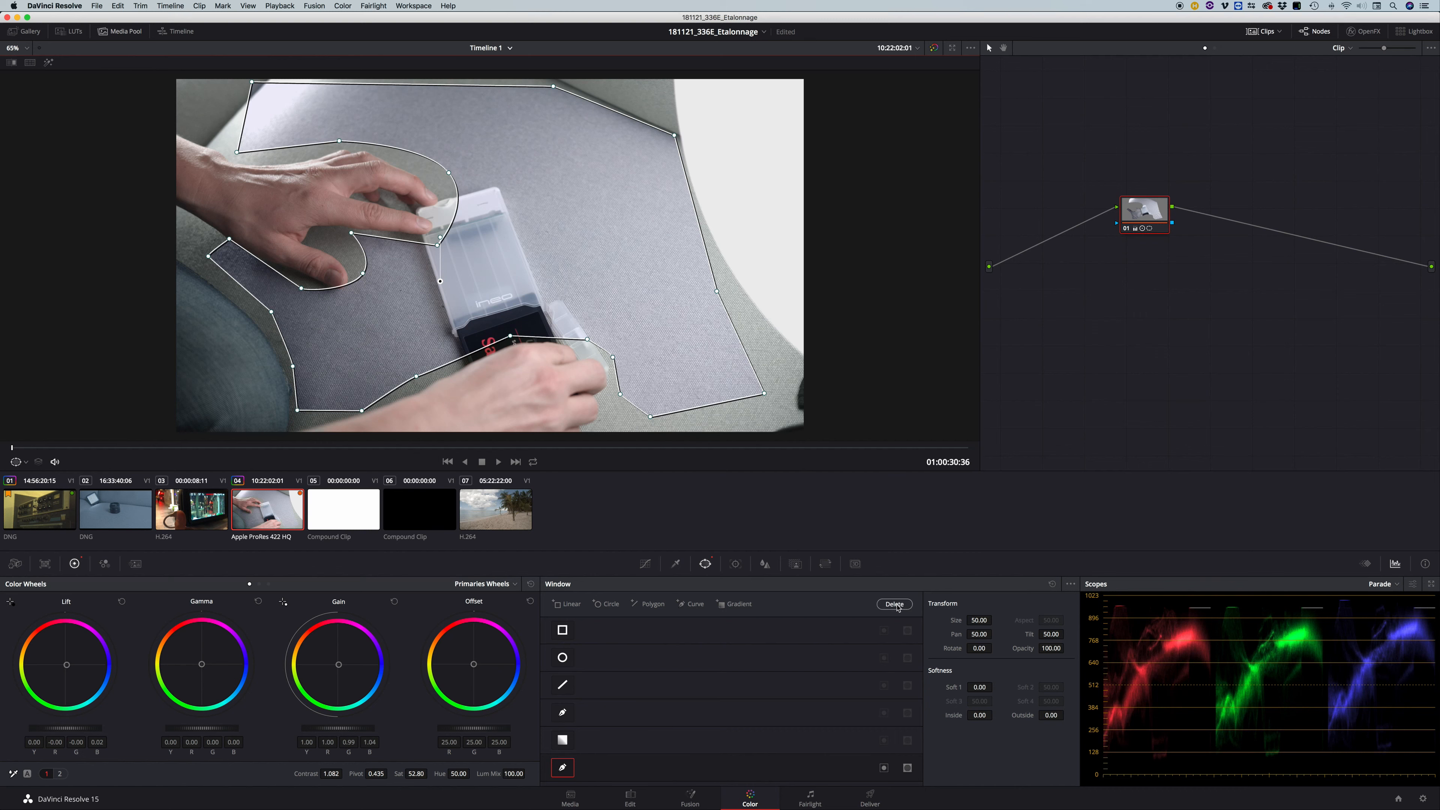
- Set the curve window's size to 49.88, pan to 50.36 and tilt to 50.10, returning tried opacity and rotation changes to 100 and 0
{"action": "left_click_drag", "start_coordinate": [978, 621], "coordinate": [1050, 634]}
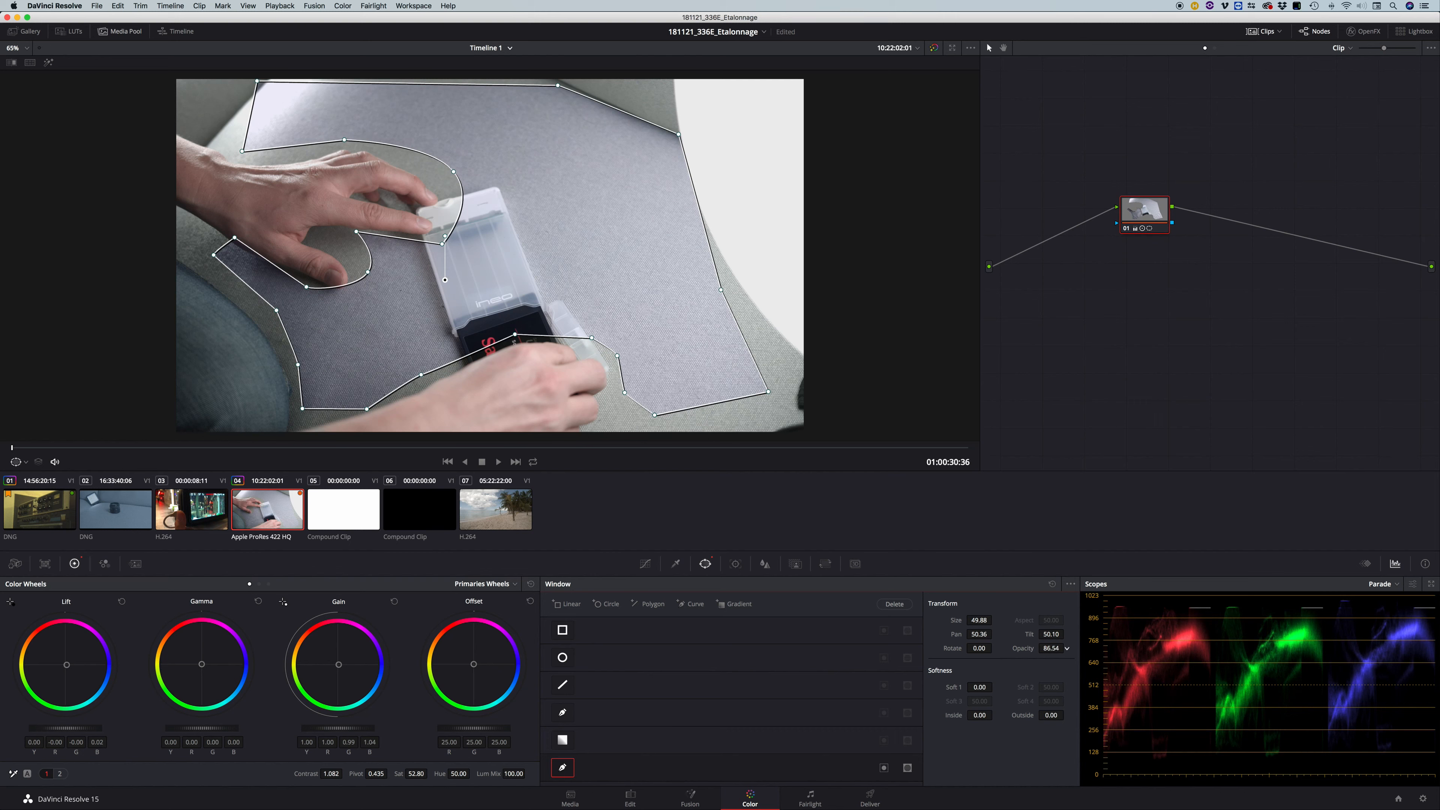
{"action": "left_click_drag", "start_coordinate": [1067, 647], "coordinate": [988, 648]}
{"action": "double_click", "coordinate": [1056, 649]}
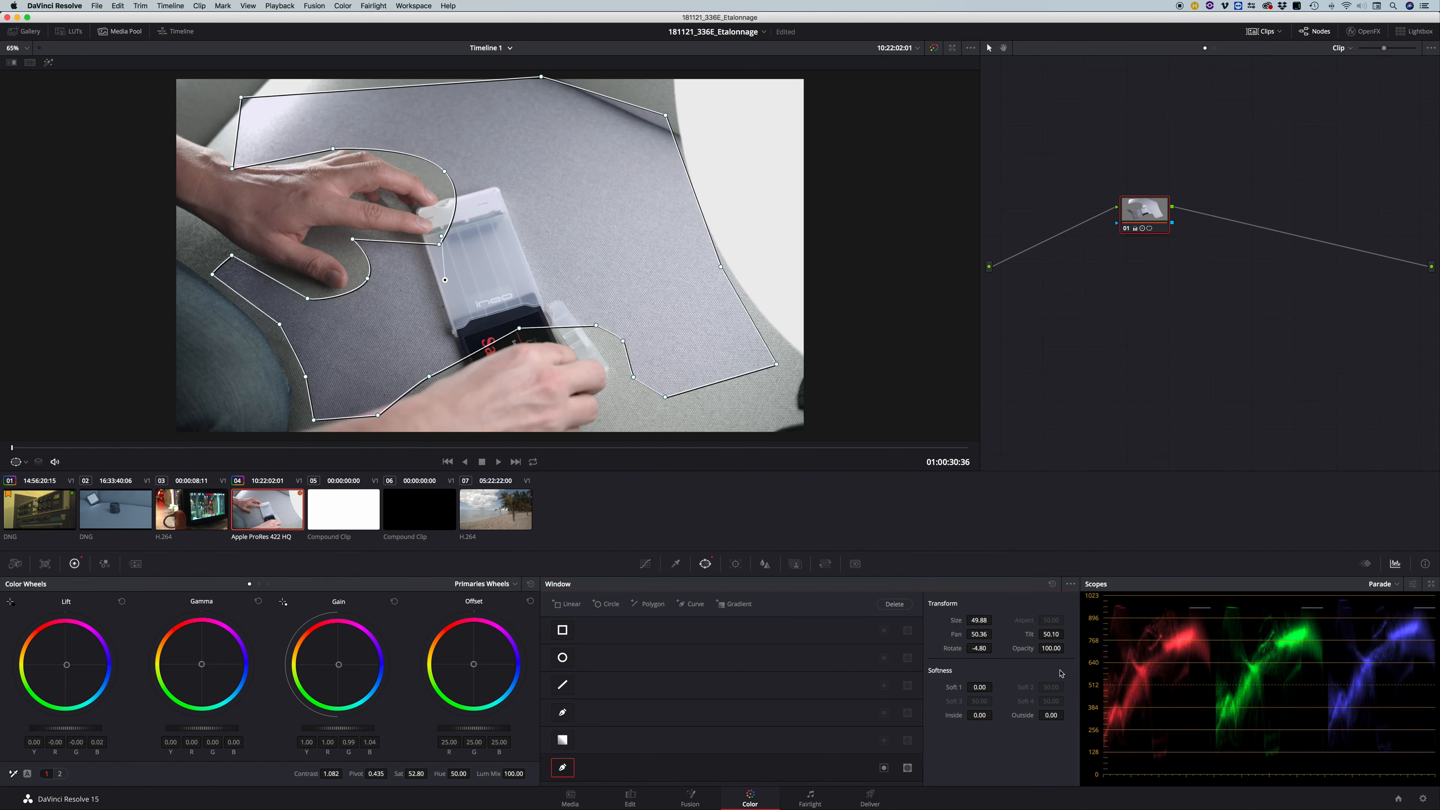
{"action": "left_click", "coordinate": [980, 649]}
{"action": "type", "text": "0"}
{"action": "key", "text": "Tab"}
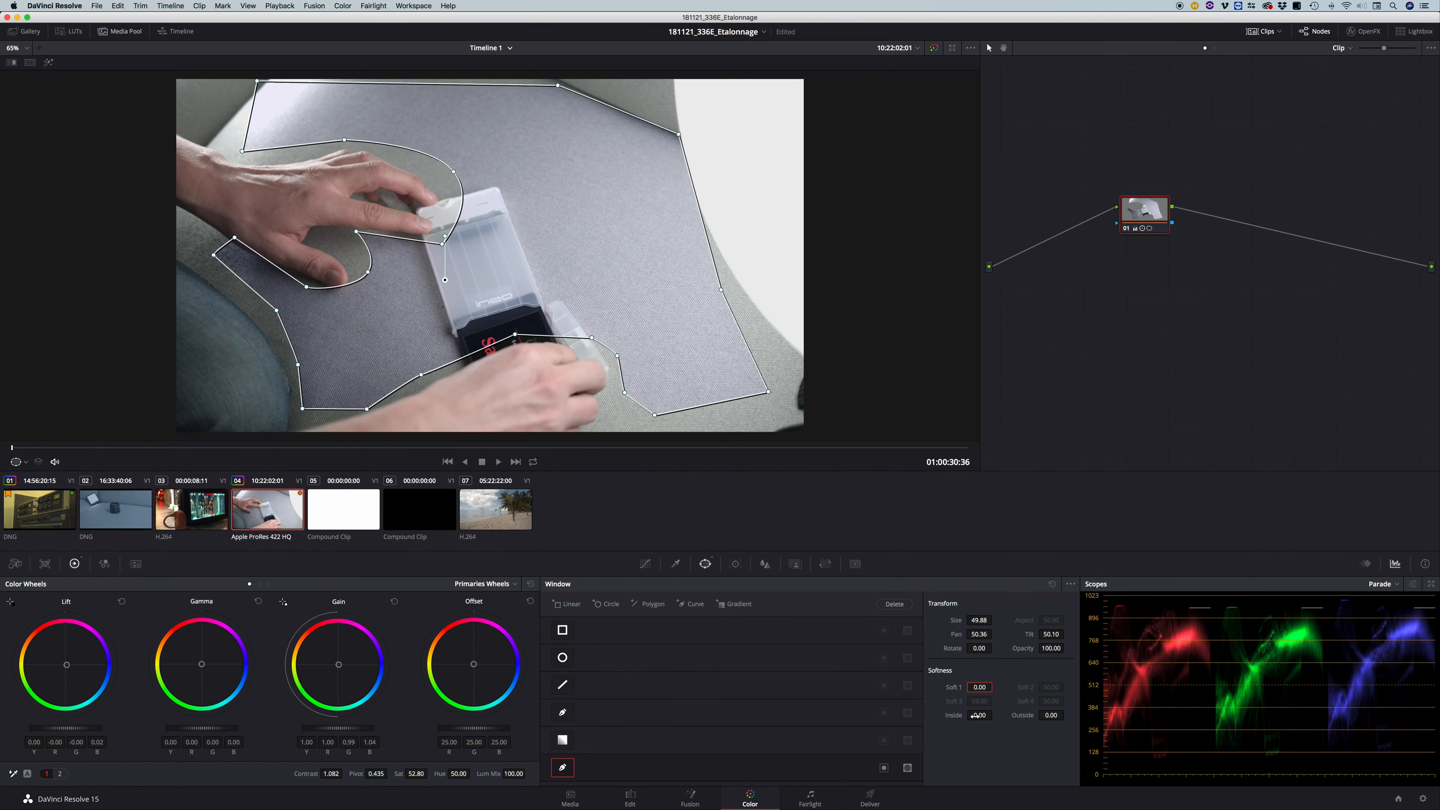
- Soften the curve window's edge with 2.94 inside and 1.22 outside, and hide the window outline in the viewer
{"action": "left_click_drag", "start_coordinate": [993, 715], "coordinate": [1067, 715]}
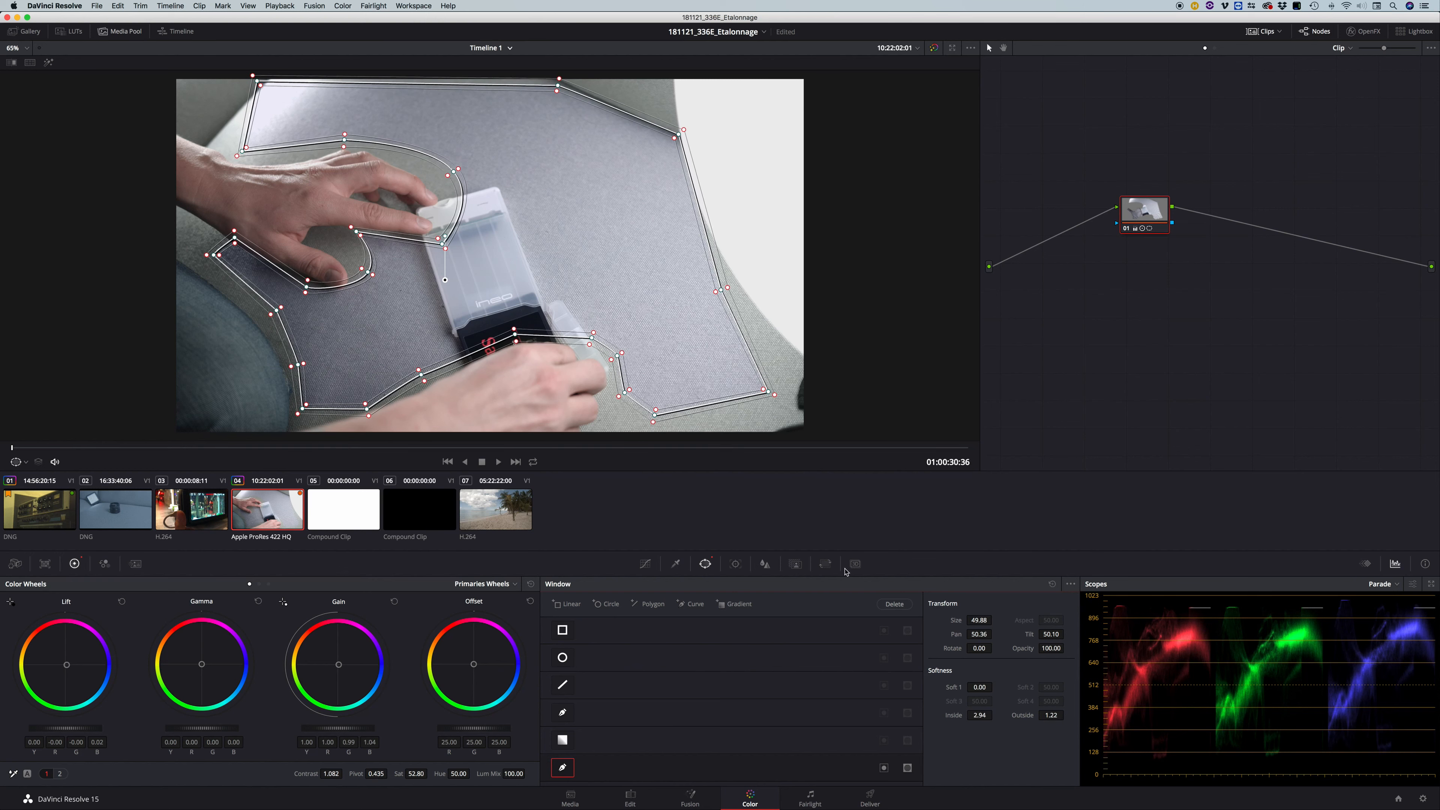
{"action": "left_click", "coordinate": [27, 463]}
{"action": "left_click", "coordinate": [34, 494]}
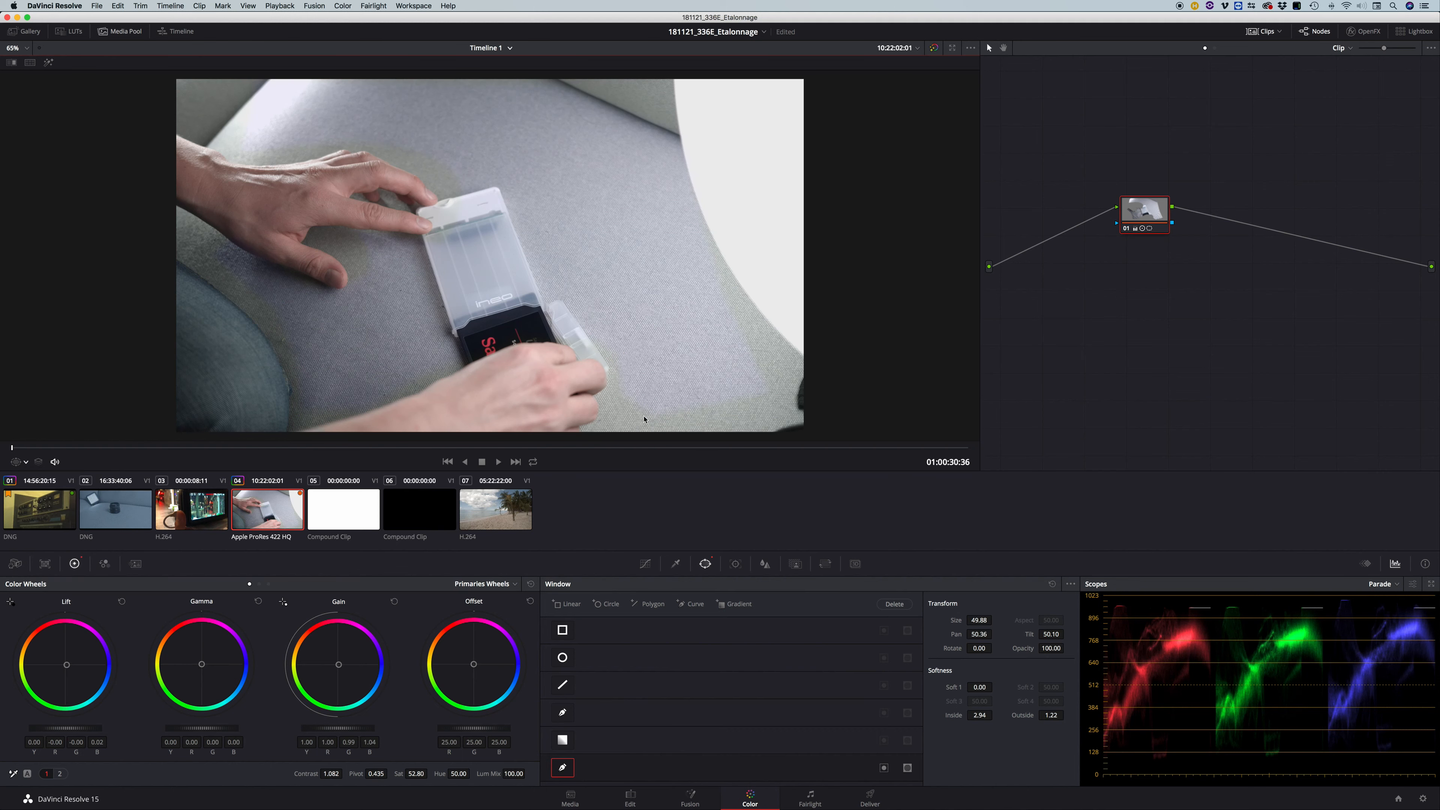
- Set the curve window's inside softness to 0.00
{"action": "scroll", "coordinate": [995, 715], "scroll_direction": "down", "scroll_amount": 3}
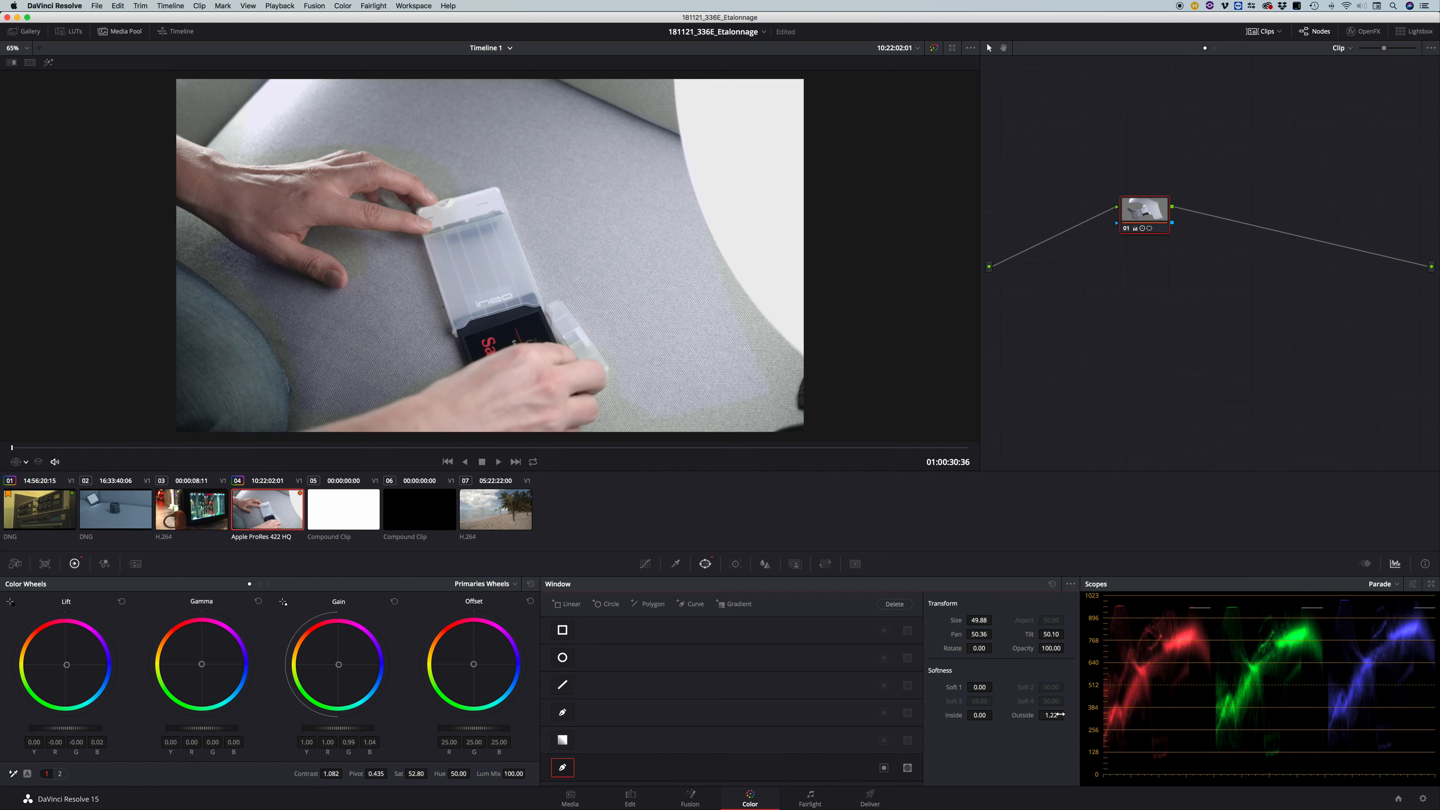